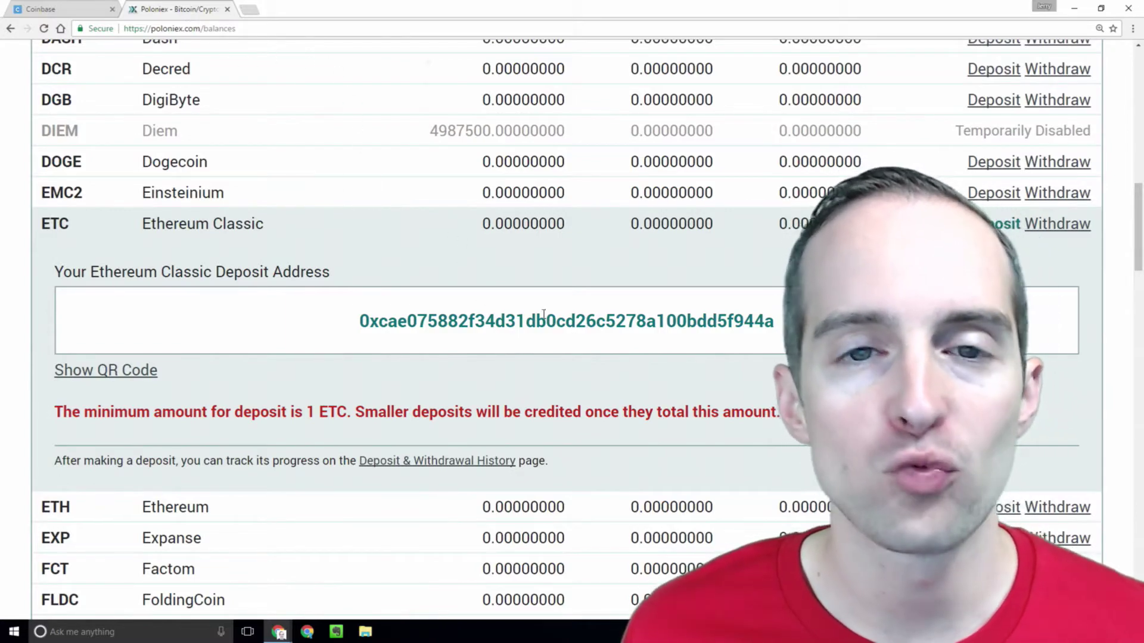
- Hide delisted coins in the Poloniex balances table
{"action": "scroll", "coordinate": [511, 312], "scroll_direction": "up", "scroll_amount": 7}
{"action": "scroll", "coordinate": [458, 295], "scroll_direction": "up", "scroll_amount": 6}
{"action": "scroll", "coordinate": [459, 294], "scroll_direction": "down", "scroll_amount": 3}
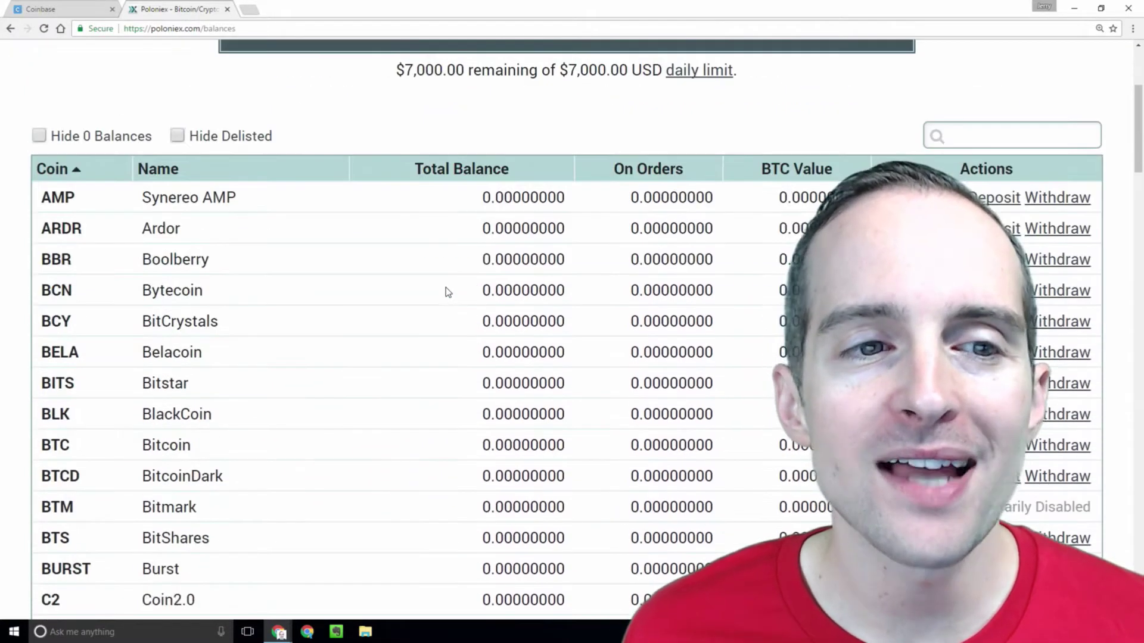
{"action": "scroll", "coordinate": [445, 288], "scroll_direction": "up", "scroll_amount": 3}
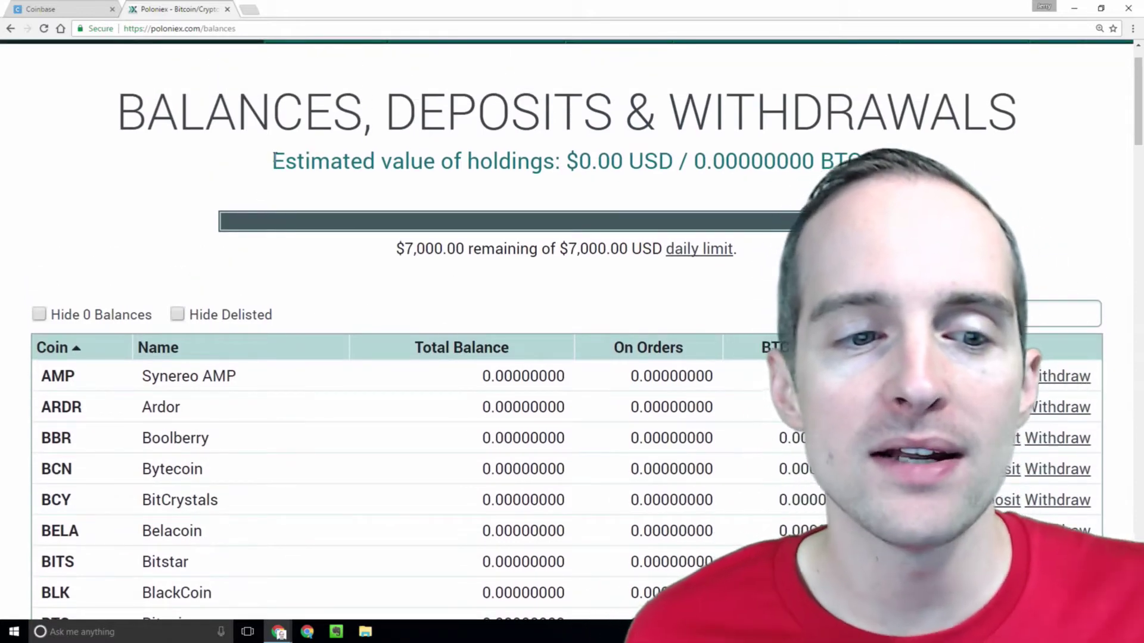
{"action": "left_click", "coordinate": [178, 314]}
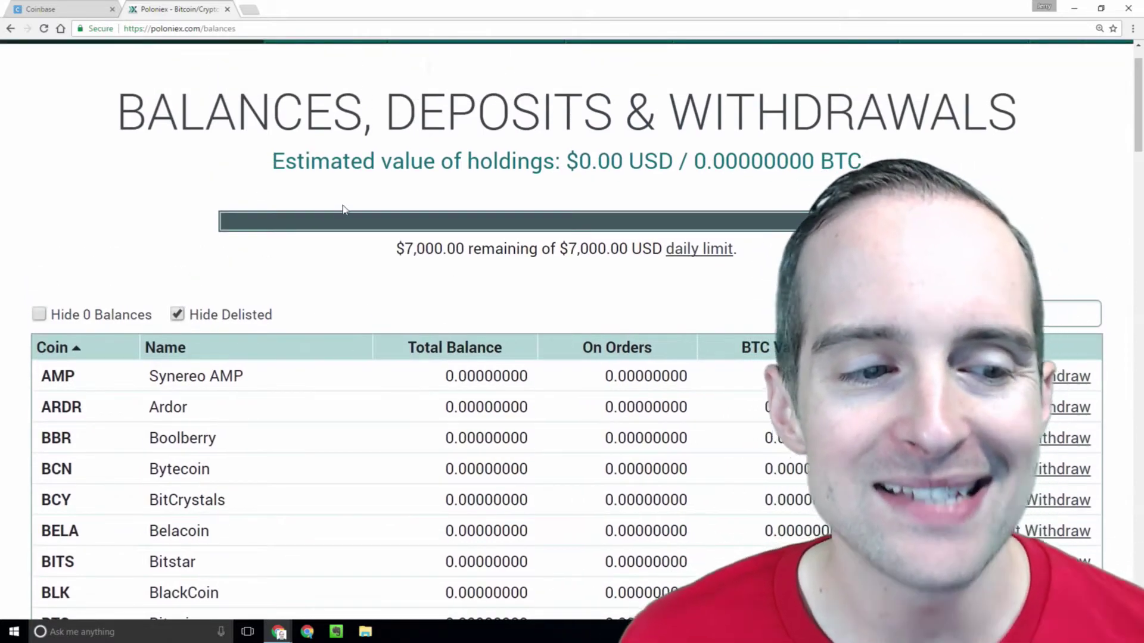
- Browse the coin list down and back up to the Ethereum row, which shows zero balance
{"action": "scroll", "coordinate": [333, 203], "scroll_direction": "down", "scroll_amount": 4}
{"action": "scroll", "coordinate": [344, 209], "scroll_direction": "down", "scroll_amount": 4}
{"action": "scroll", "coordinate": [342, 209], "scroll_direction": "down", "scroll_amount": 5}
{"action": "scroll", "coordinate": [342, 209], "scroll_direction": "down", "scroll_amount": 5}
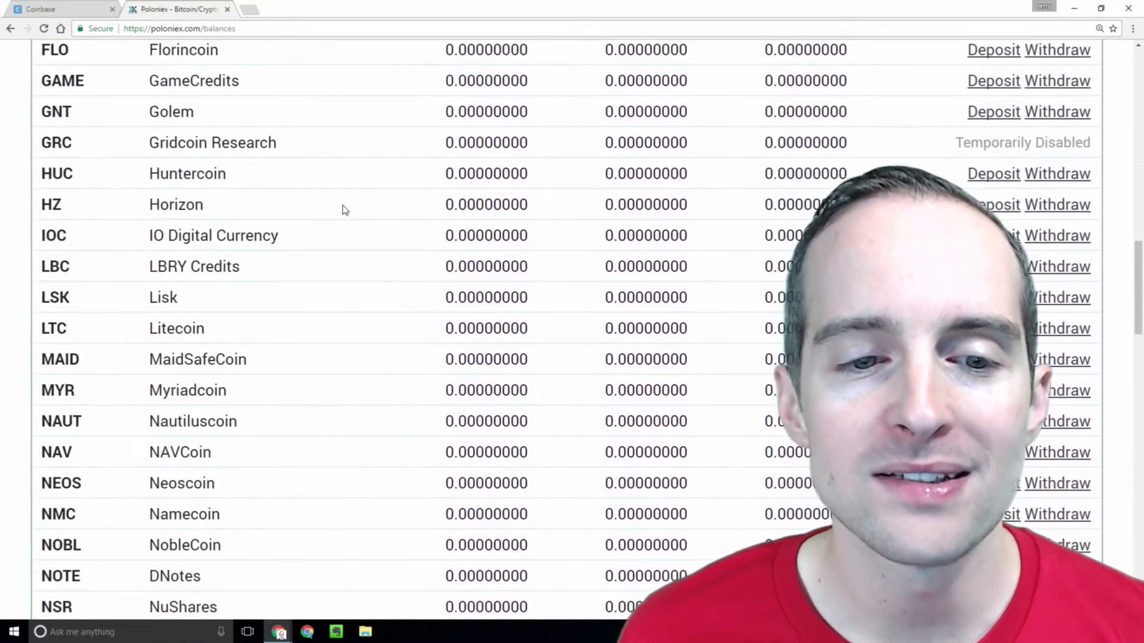
{"action": "scroll", "coordinate": [342, 210], "scroll_direction": "down", "scroll_amount": 4}
{"action": "scroll", "coordinate": [352, 220], "scroll_direction": "down", "scroll_amount": 1}
{"action": "scroll", "coordinate": [357, 218], "scroll_direction": "down", "scroll_amount": 4}
{"action": "scroll", "coordinate": [361, 217], "scroll_direction": "down", "scroll_amount": 6}
{"action": "scroll", "coordinate": [360, 220], "scroll_direction": "down", "scroll_amount": 1}
{"action": "scroll", "coordinate": [358, 220], "scroll_direction": "down", "scroll_amount": 7}
{"action": "scroll", "coordinate": [366, 244], "scroll_direction": "up", "scroll_amount": 7}
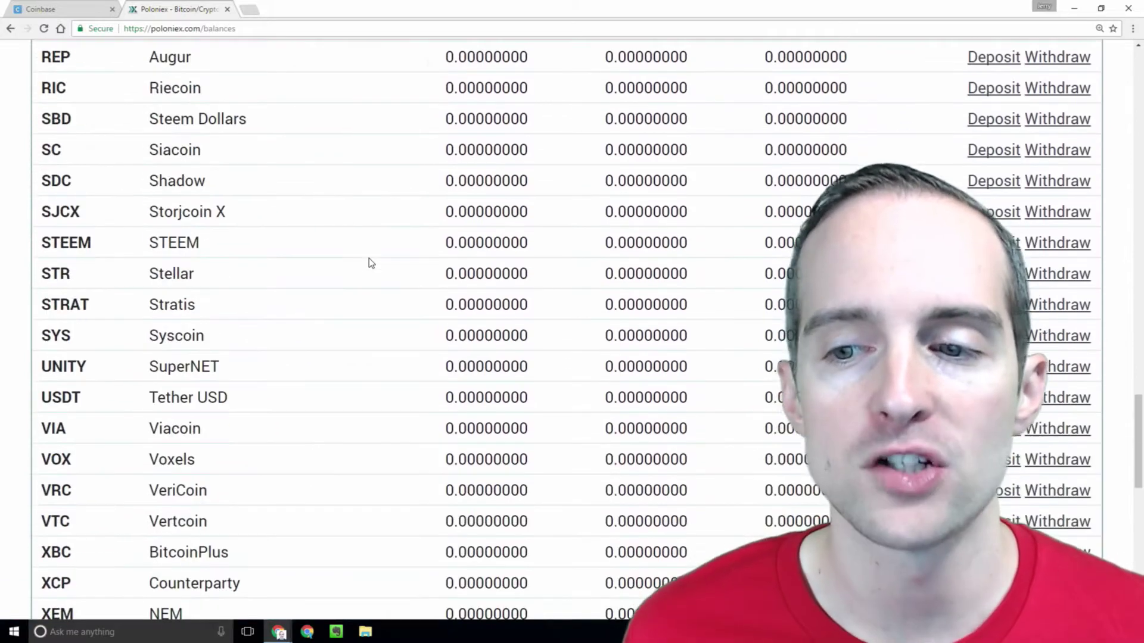
{"action": "scroll", "coordinate": [369, 260], "scroll_direction": "up", "scroll_amount": 5}
{"action": "scroll", "coordinate": [370, 259], "scroll_direction": "up", "scroll_amount": 3}
{"action": "scroll", "coordinate": [369, 259], "scroll_direction": "up", "scroll_amount": 4}
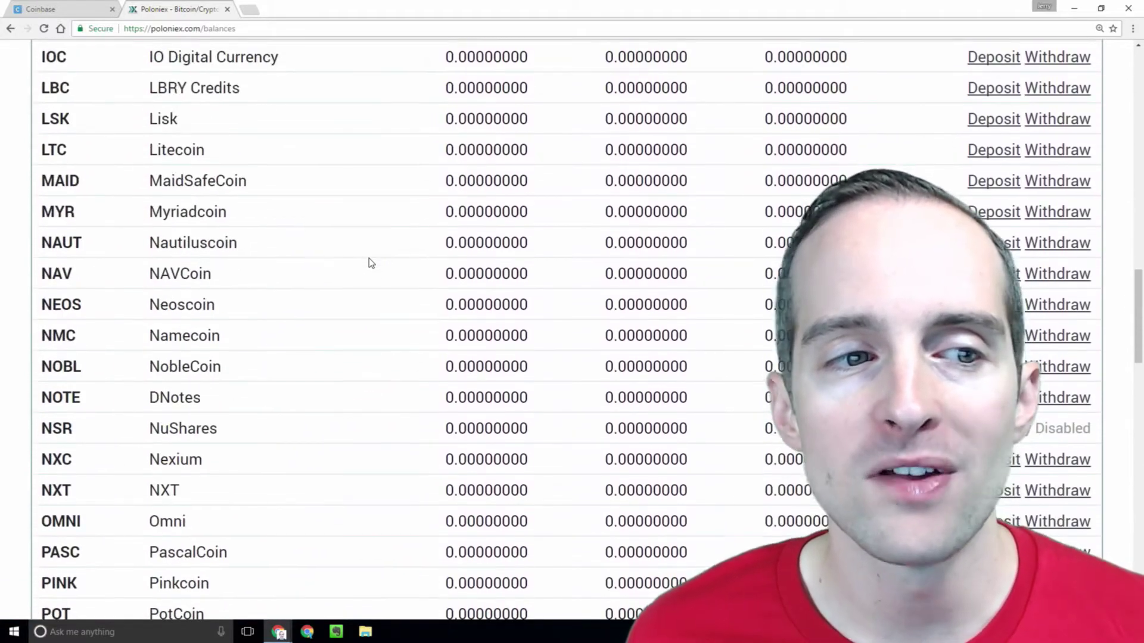
{"action": "scroll", "coordinate": [369, 260], "scroll_direction": "up", "scroll_amount": 4}
{"action": "scroll", "coordinate": [369, 259], "scroll_direction": "up", "scroll_amount": 2}
{"action": "scroll", "coordinate": [370, 259], "scroll_direction": "up", "scroll_amount": 2}
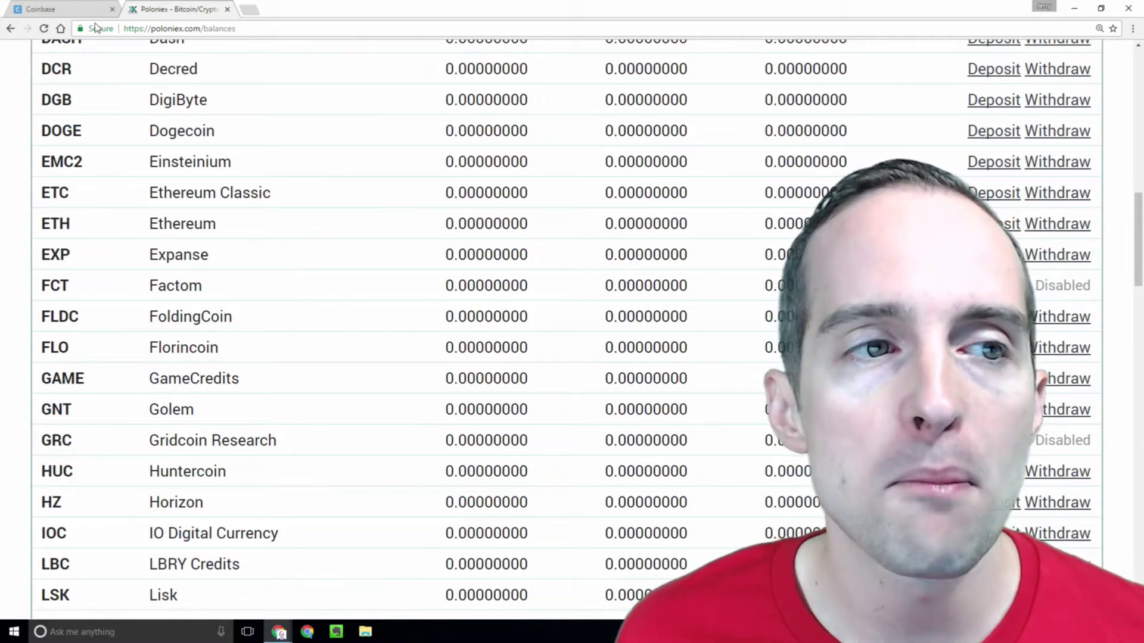
- In Coinbase's send form, pick the ETH Wallet and fill the full 12.33706917 ETH amount
{"action": "left_click", "coordinate": [62, 9]}
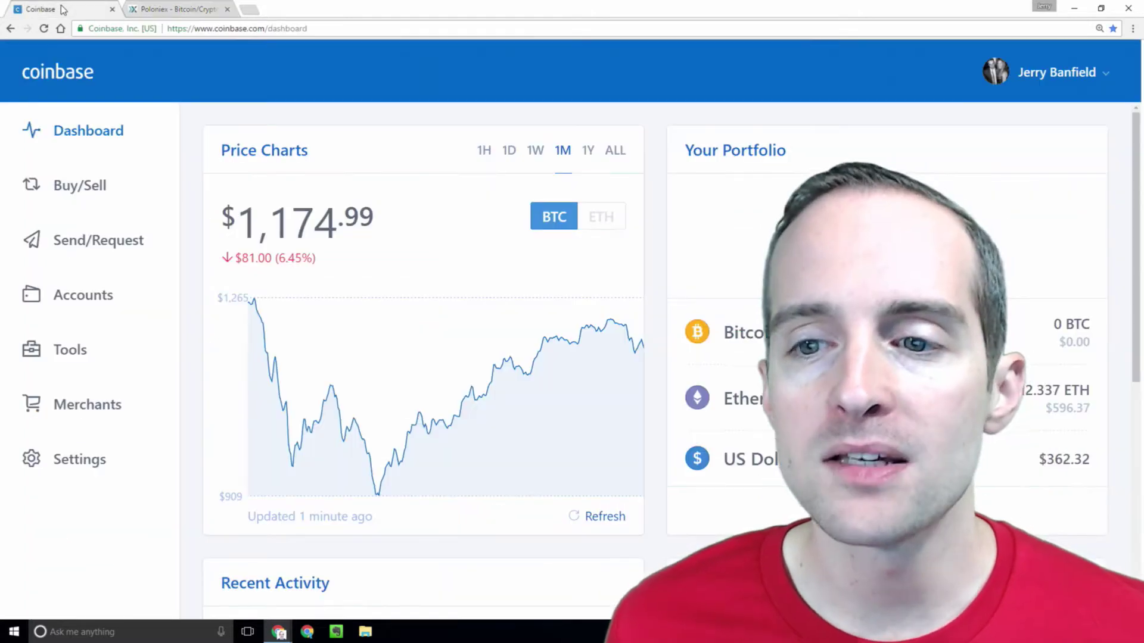
{"action": "left_click", "coordinate": [77, 245]}
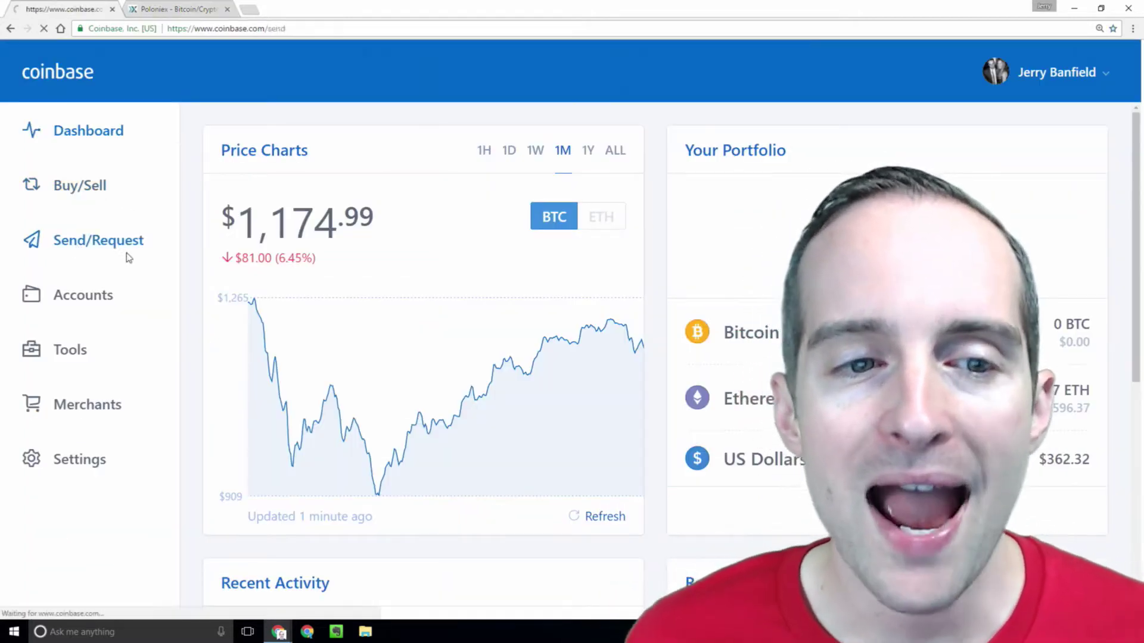
{"action": "left_click", "coordinate": [598, 355]}
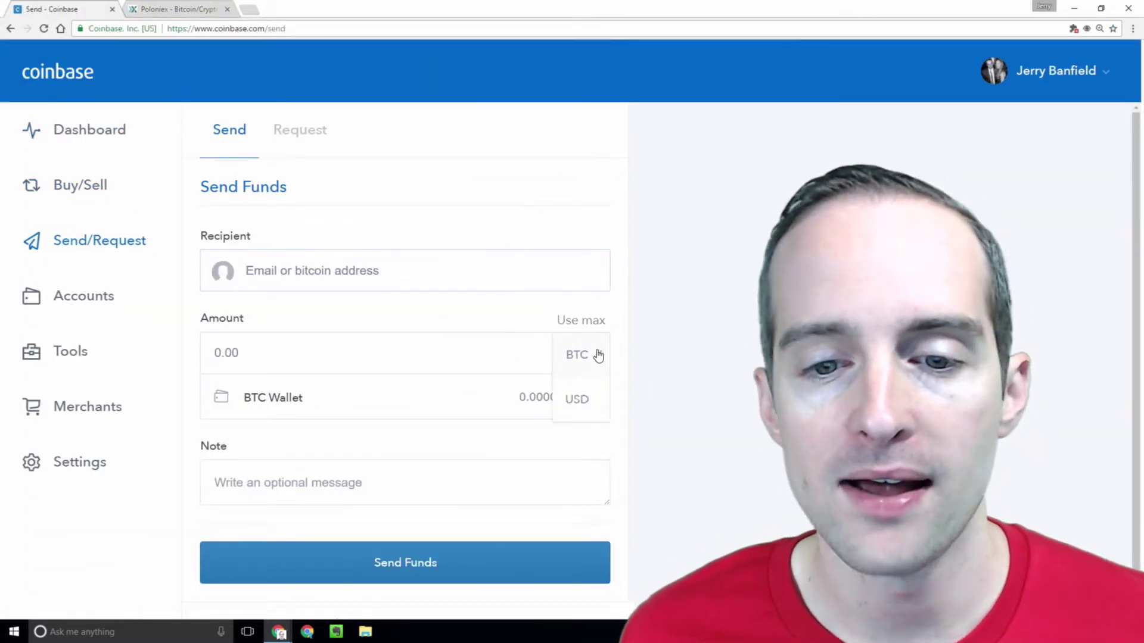
{"action": "left_click", "coordinate": [342, 404]}
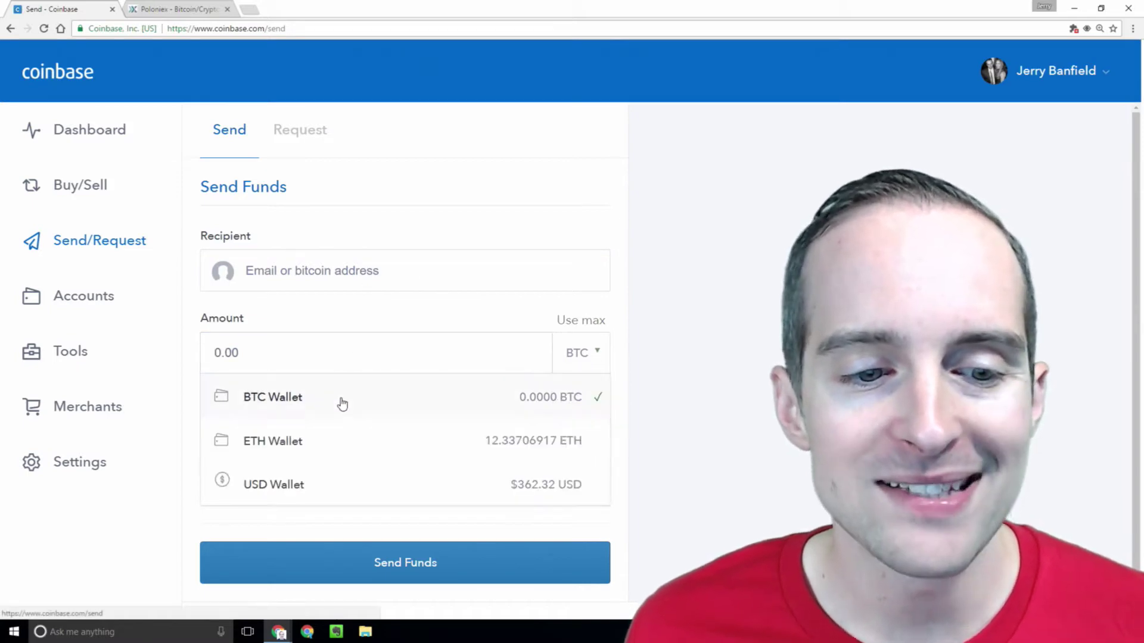
{"action": "left_click", "coordinate": [326, 441]}
{"action": "left_click", "coordinate": [587, 323]}
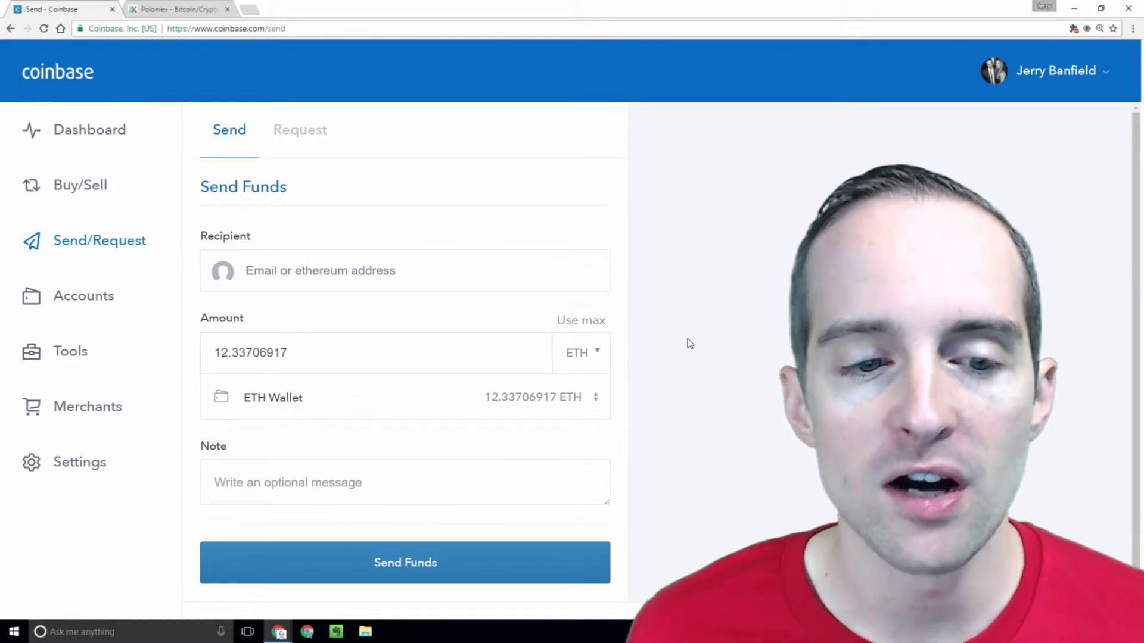
{"action": "left_click", "coordinate": [175, 9]}
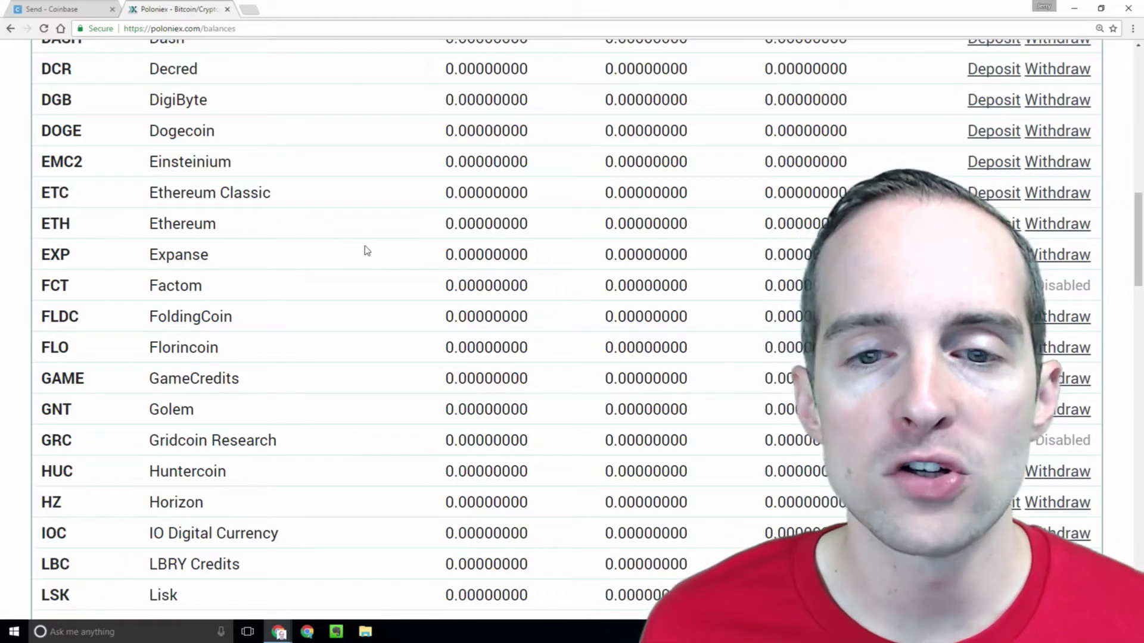
- Zoom in and expand the deposit panel on Poloniex's Ethereum row
{"action": "key", "text": "ctrl+plus"}
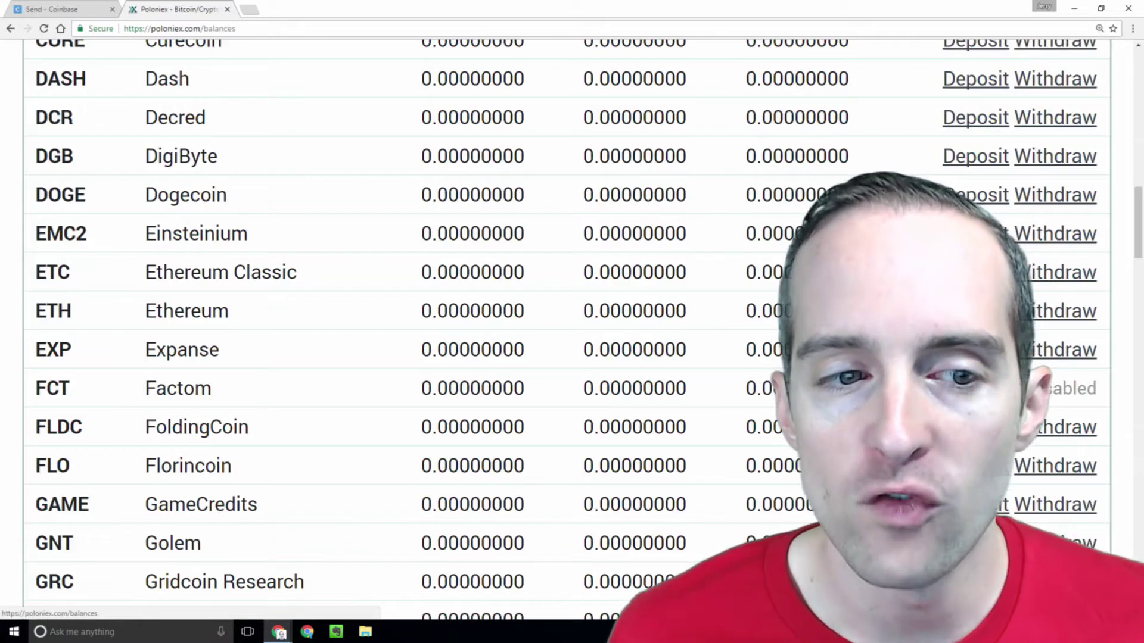
{"action": "left_click_drag", "start_coordinate": [34, 310], "coordinate": [720, 296]}
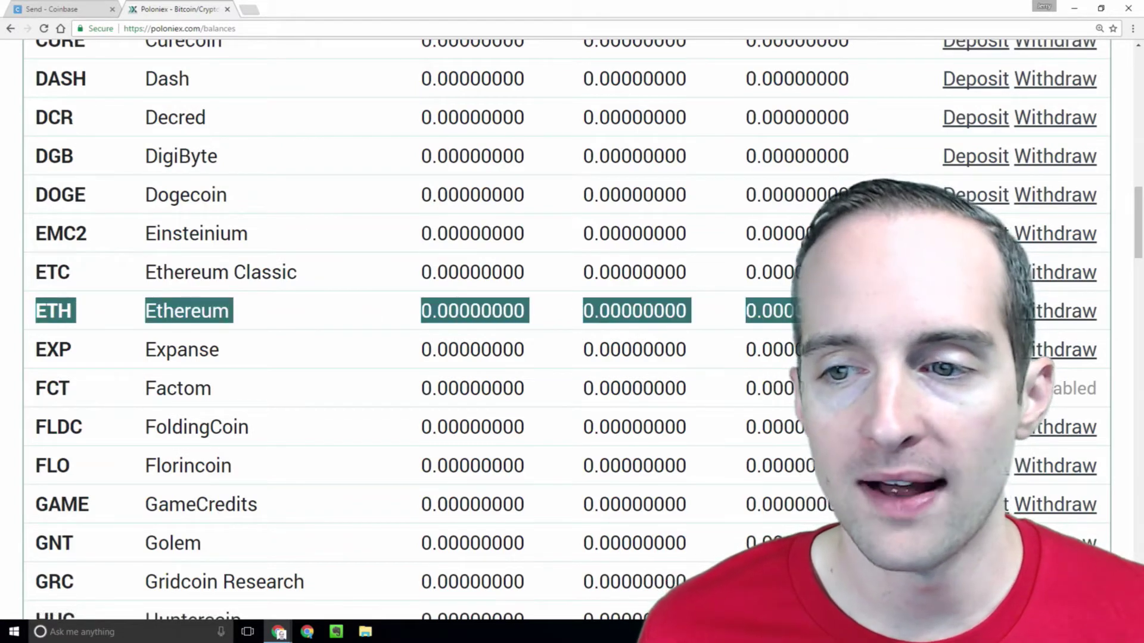
{"action": "left_click", "coordinate": [975, 310]}
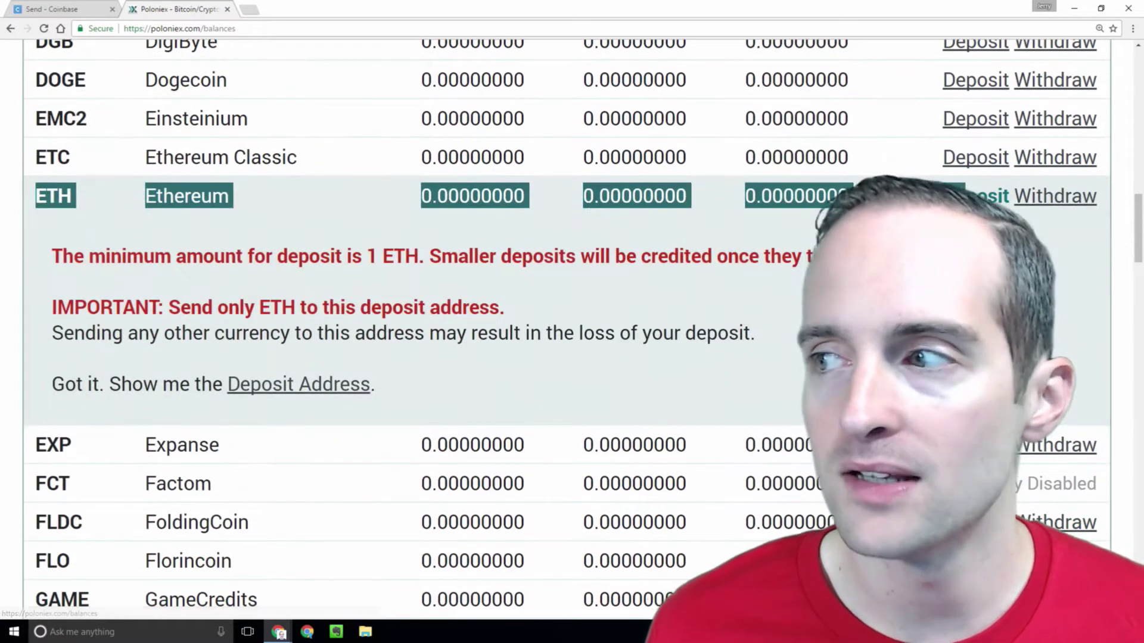
{"action": "scroll", "coordinate": [655, 143], "scroll_direction": "down", "scroll_amount": 2}
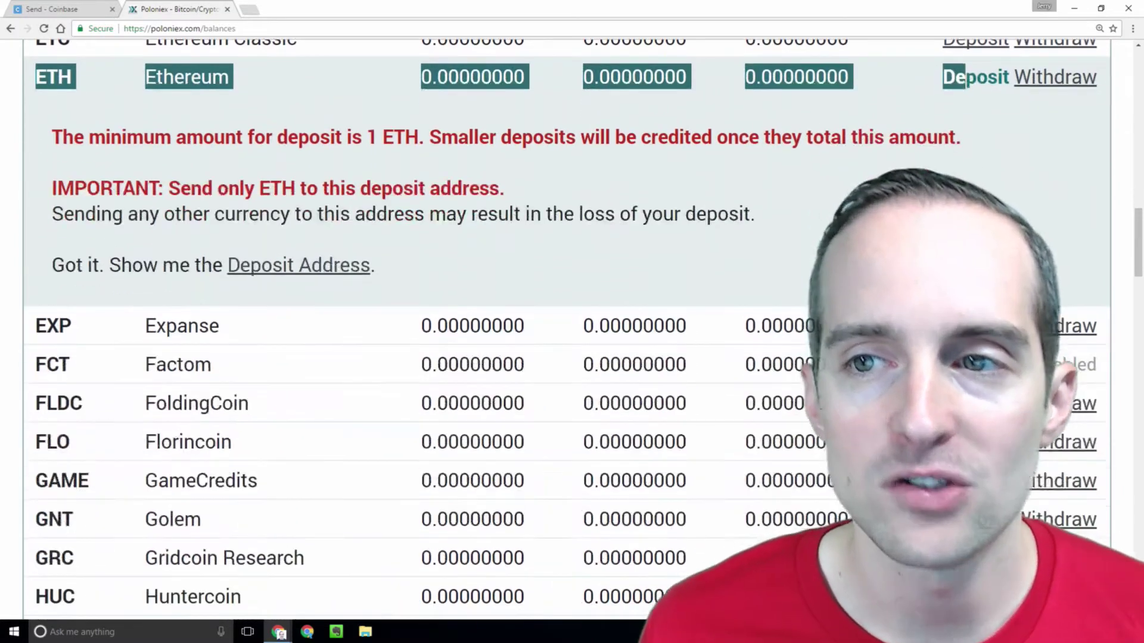
{"action": "left_click", "coordinate": [861, 104]}
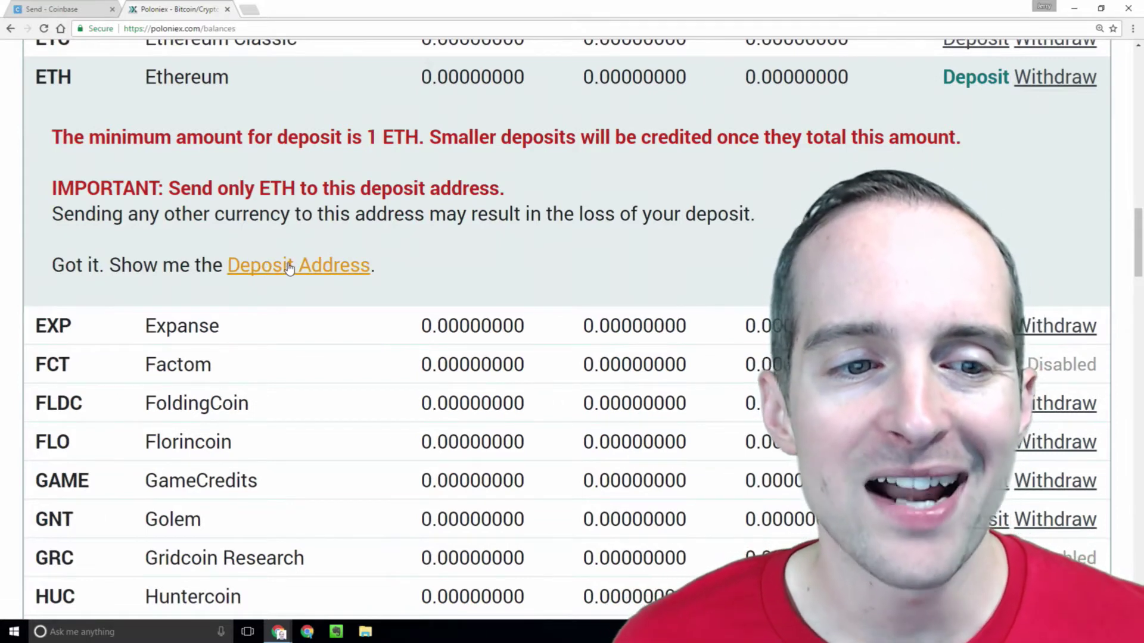
- Reveal the Ethereum deposit address and select it for copying
{"action": "left_click", "coordinate": [290, 269]}
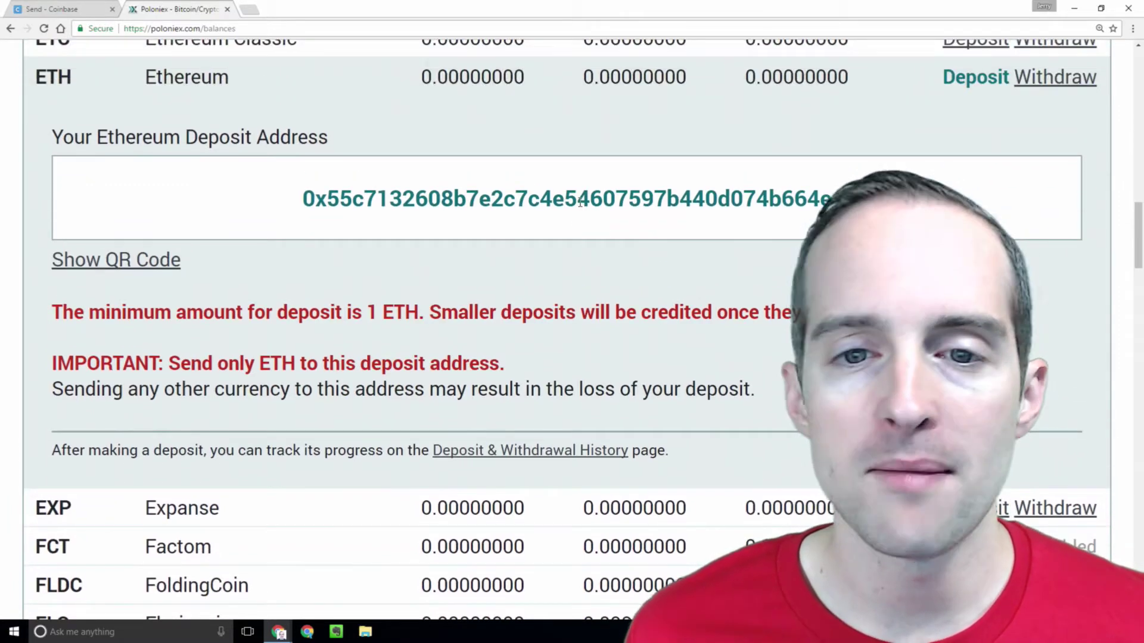
{"action": "double_click", "coordinate": [579, 203]}
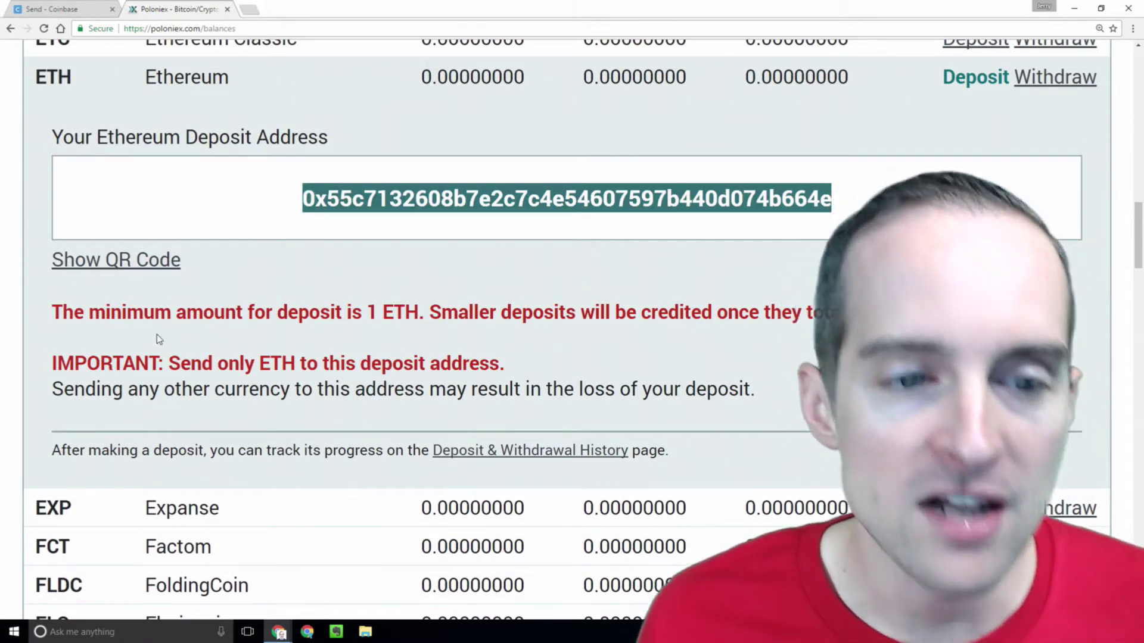
{"action": "left_click_drag", "start_coordinate": [56, 308], "coordinate": [368, 291]}
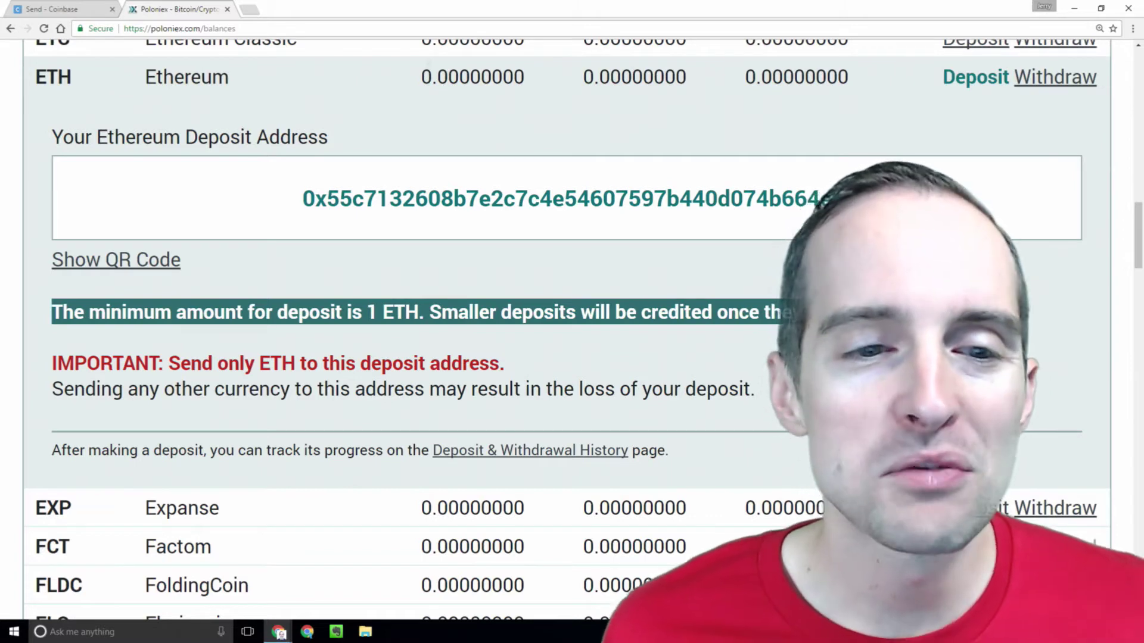
{"action": "double_click", "coordinate": [538, 199]}
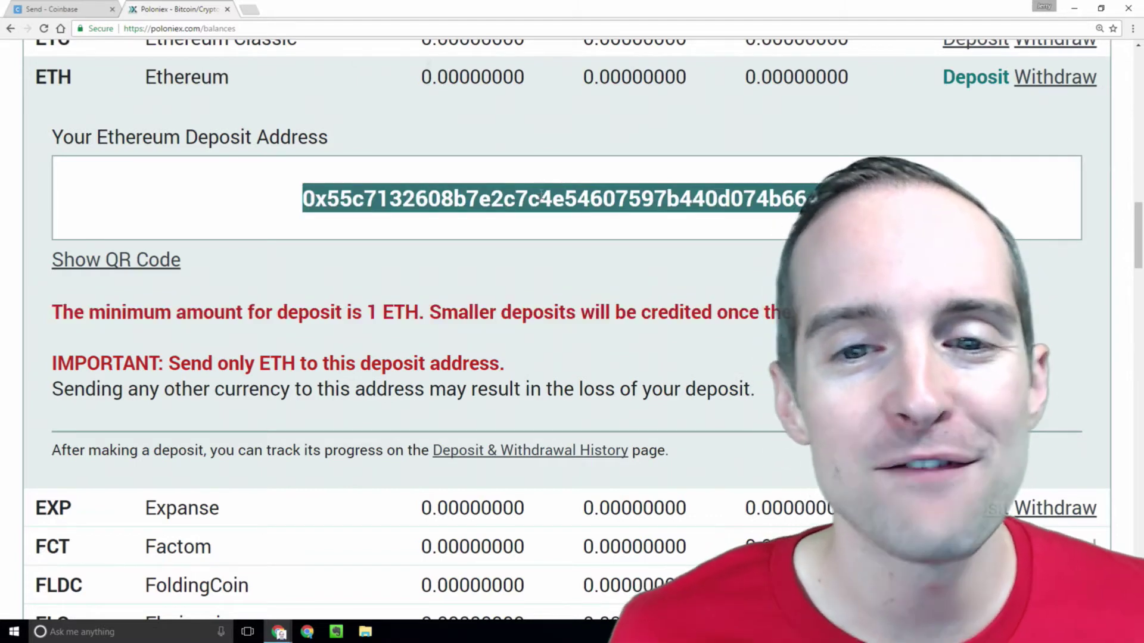
{"action": "left_click", "coordinate": [70, 8]}
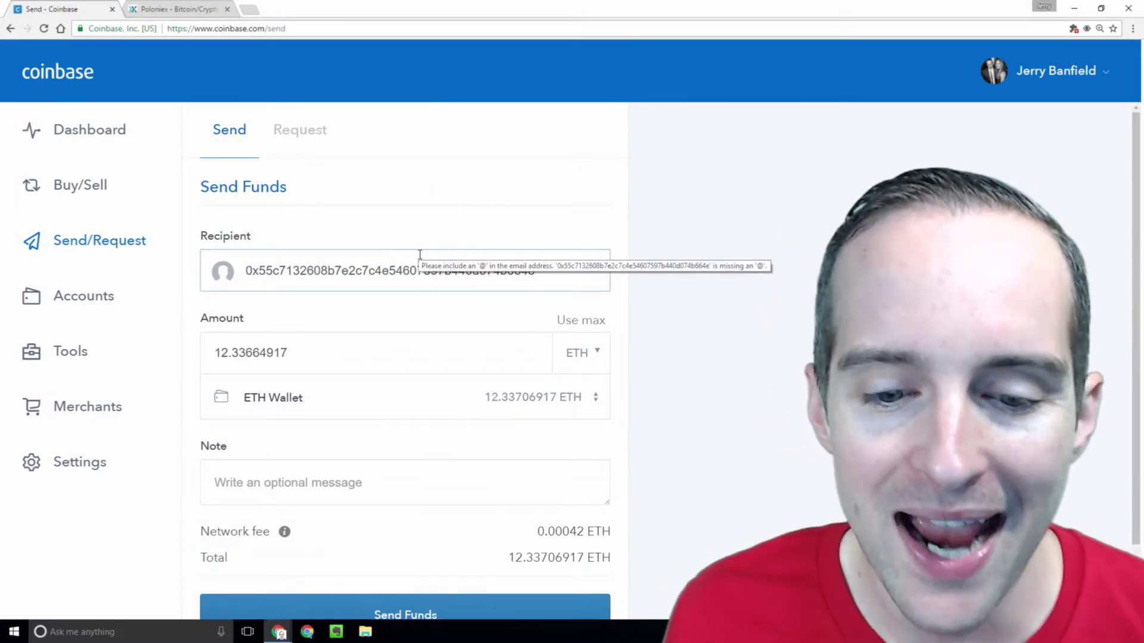
- Review the send form's 0.00042 ETH fee and 12.33706917 ETH total
{"action": "scroll", "coordinate": [417, 258], "scroll_direction": "down", "scroll_amount": 1}
{"action": "scroll", "coordinate": [358, 250], "scroll_direction": "up", "scroll_amount": 1}
{"action": "scroll", "coordinate": [353, 248], "scroll_direction": "down", "scroll_amount": 1}
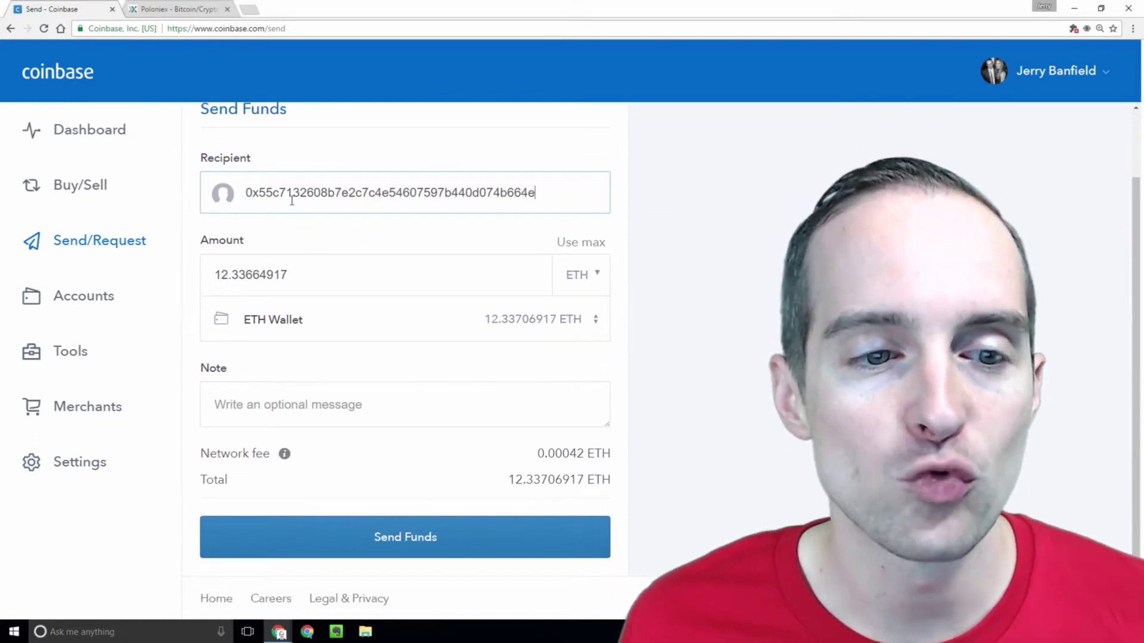
- Highlight the Poloniex Ethereum deposit address to compare it with the Coinbase recipient
{"action": "left_click", "coordinate": [181, 10]}
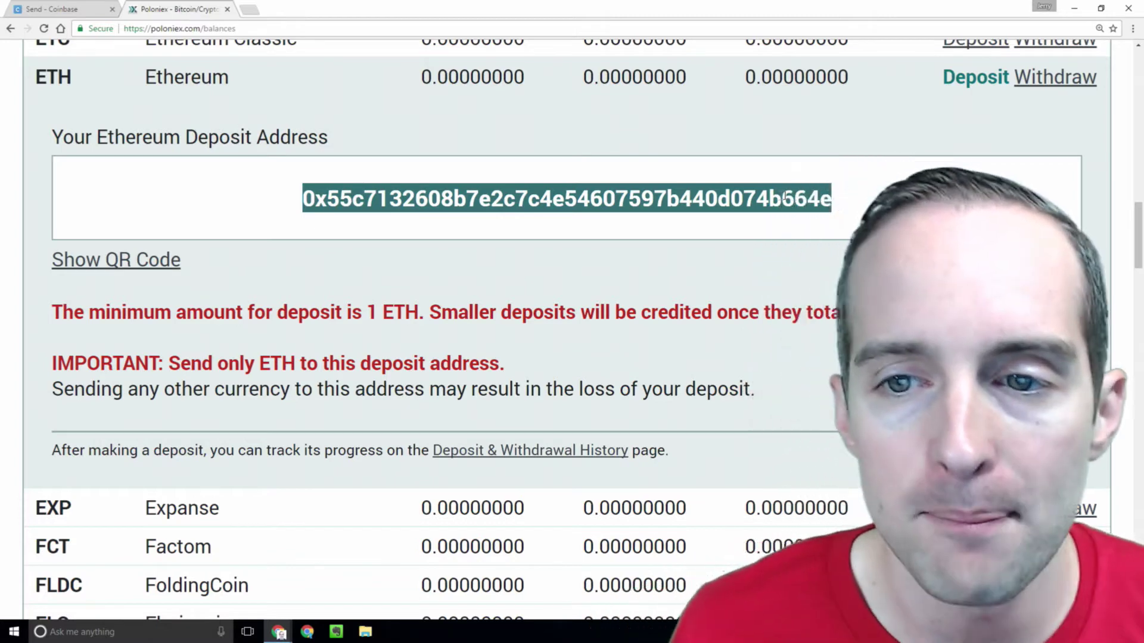
{"action": "left_click", "coordinate": [328, 200]}
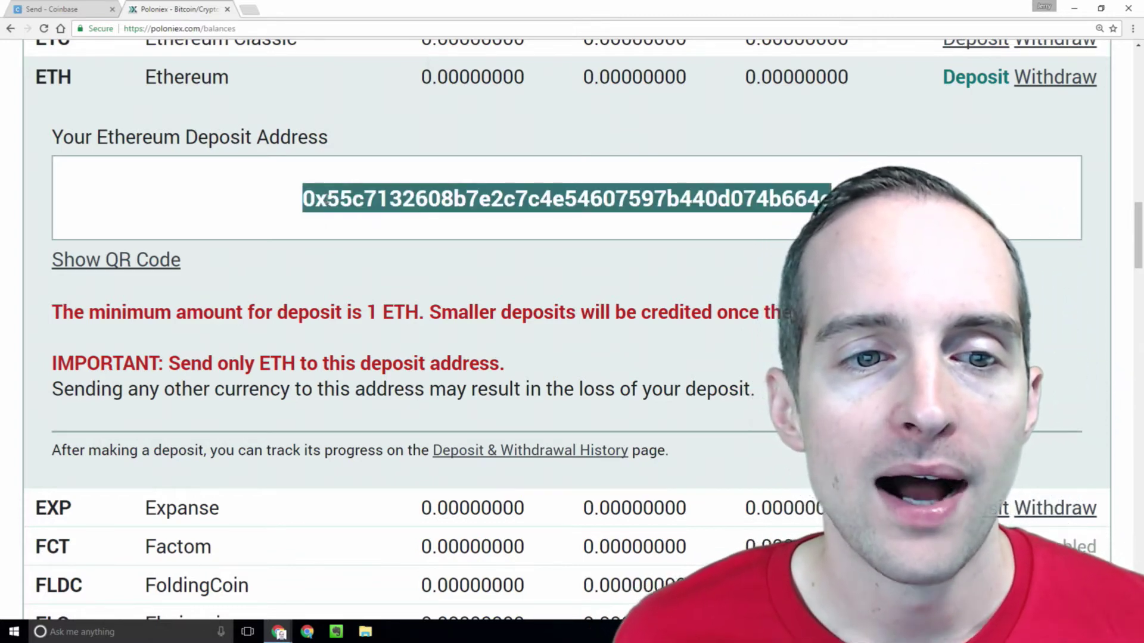
{"action": "left_click", "coordinate": [335, 269]}
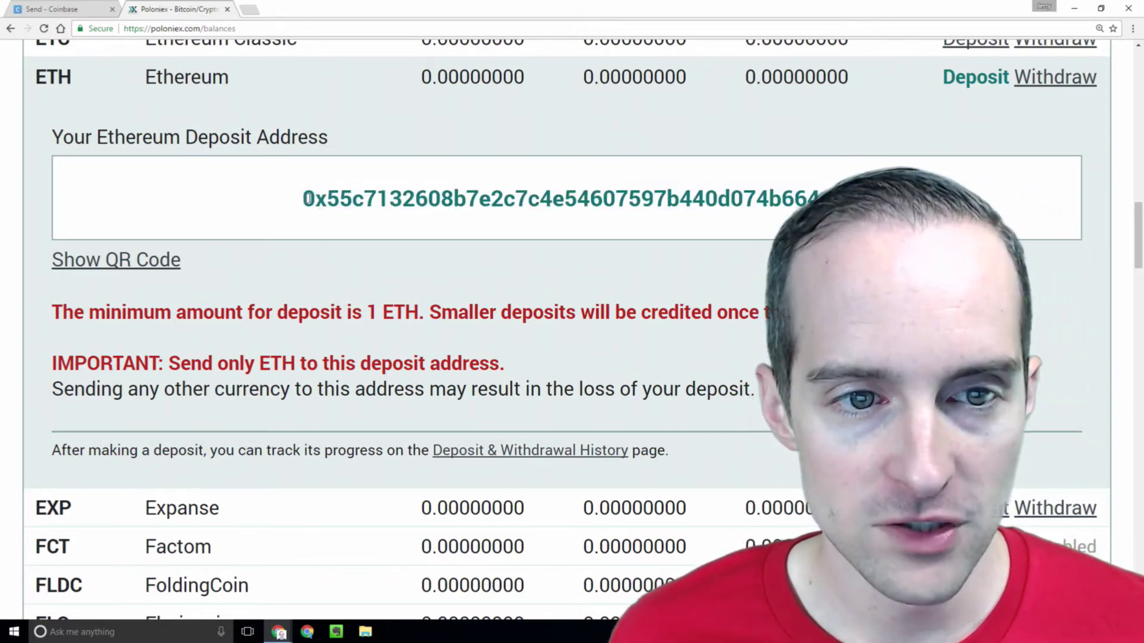
{"action": "left_click_drag", "start_coordinate": [307, 199], "coordinate": [834, 198]}
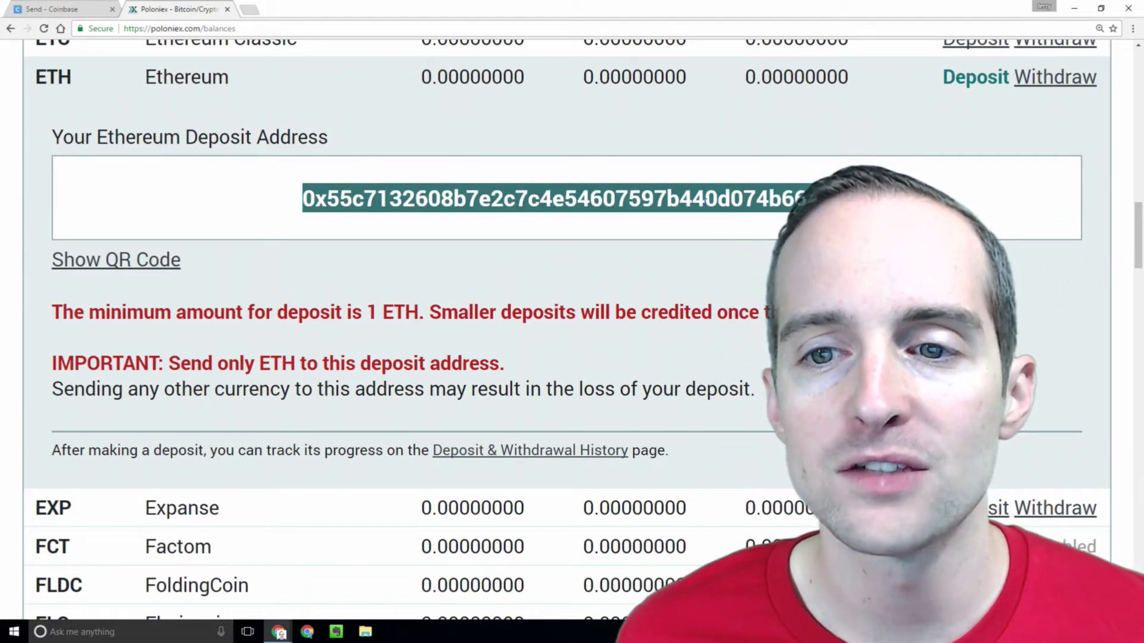
- Add the note 'Poloniex Deposit' to the Coinbase ETH transfer
{"action": "left_click", "coordinate": [77, 9]}
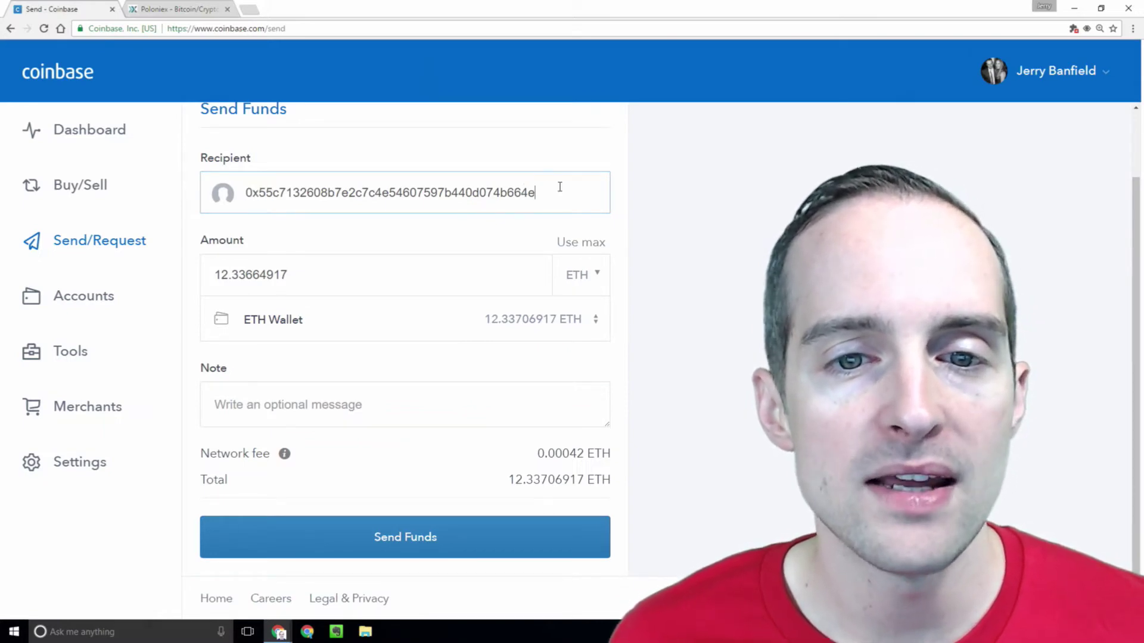
{"action": "left_click", "coordinate": [439, 404]}
{"action": "type", "text": "Poloniex Deposit"}
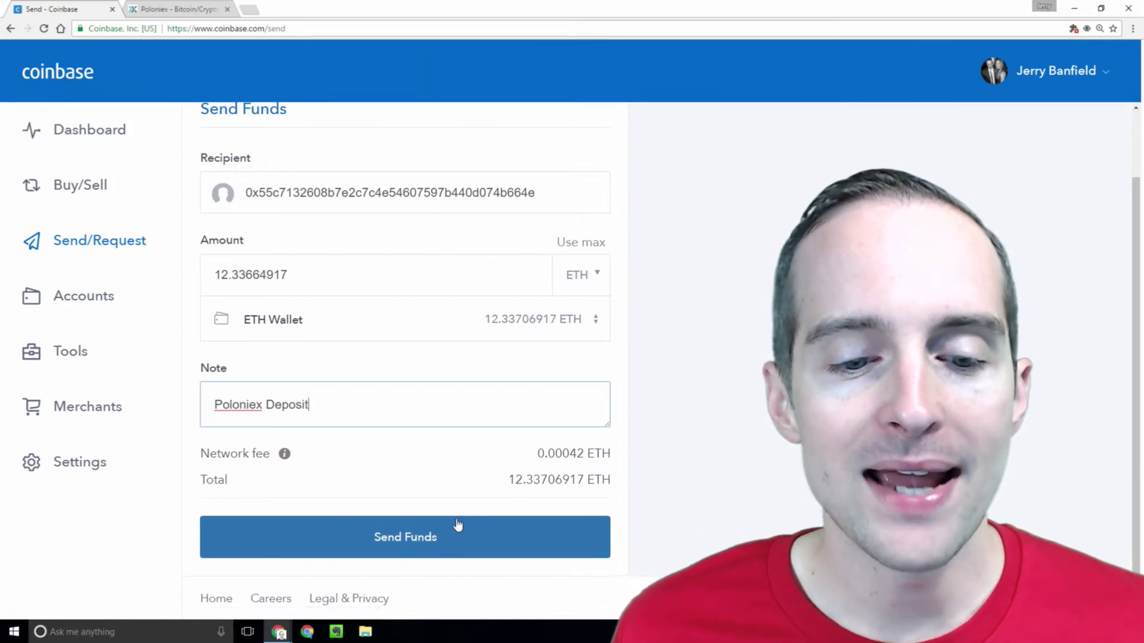
- Send and confirm the 12.33706917 ETH transfer to Poloniex
{"action": "left_click", "coordinate": [438, 534]}
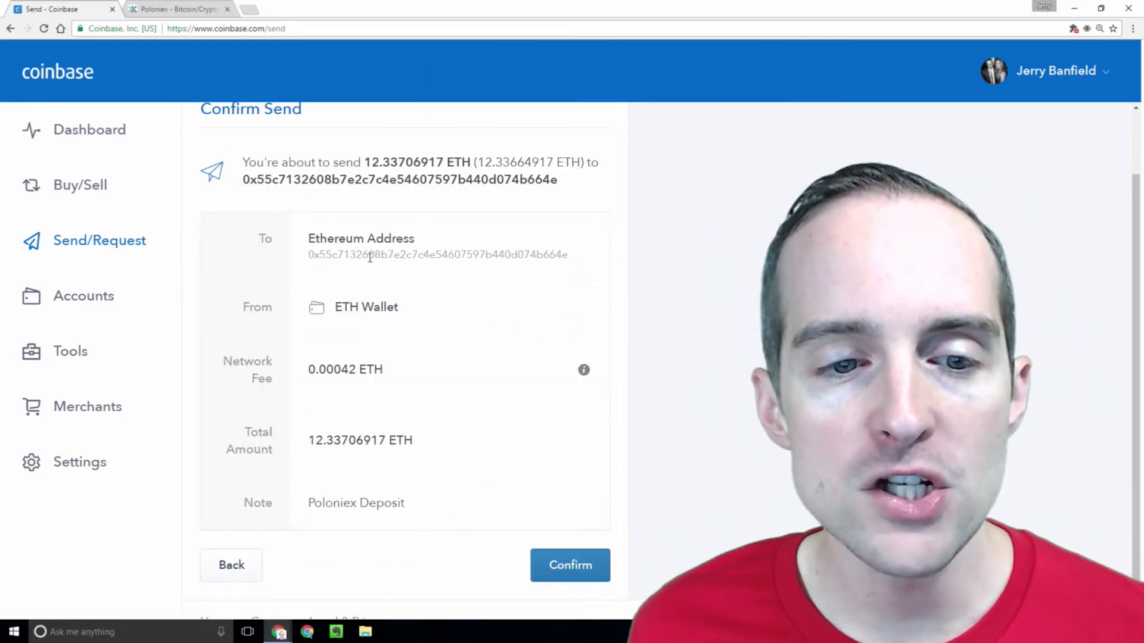
{"action": "scroll", "coordinate": [395, 340], "scroll_direction": "down", "scroll_amount": 1}
{"action": "left_click", "coordinate": [569, 537]}
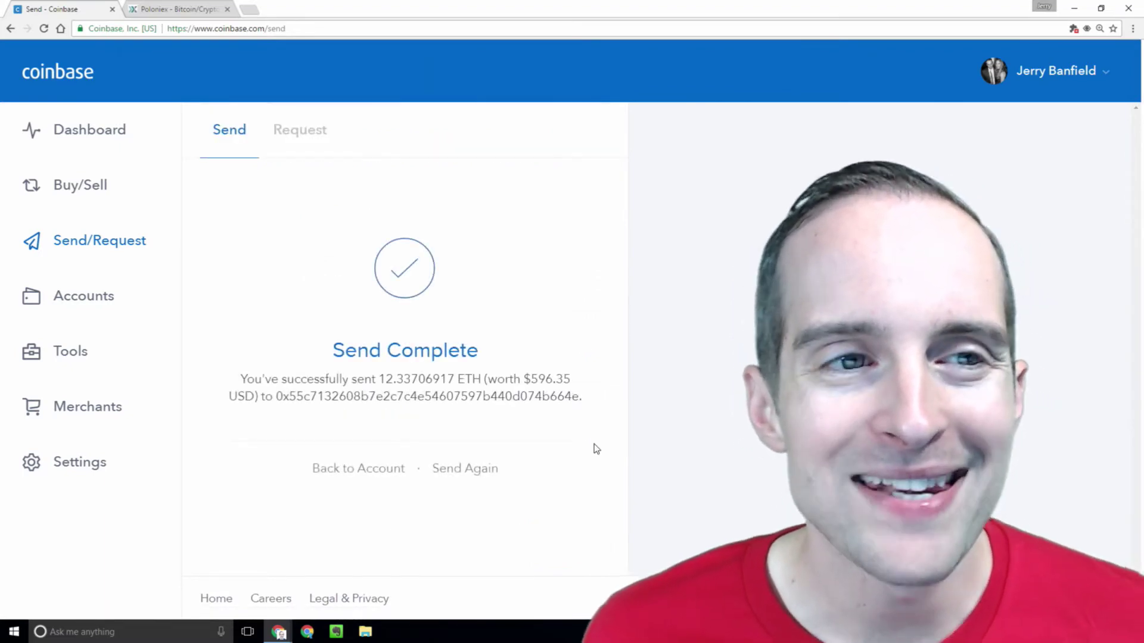
{"action": "left_click", "coordinate": [178, 9]}
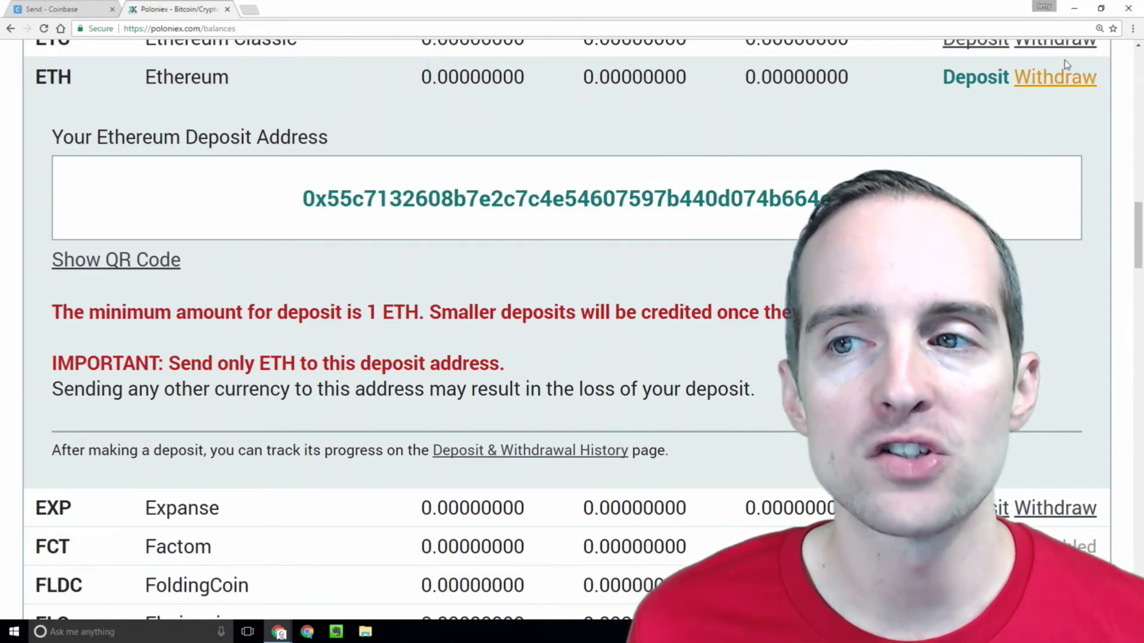
- Reset the Poloniex page zoom to normal
{"action": "scroll", "coordinate": [1055, 78], "scroll_direction": "up", "scroll_amount": 2}
{"action": "left_click", "coordinate": [1099, 28]}
{"action": "left_click", "coordinate": [1078, 65]}
{"action": "scroll", "coordinate": [993, 206], "scroll_direction": "up", "scroll_amount": 4}
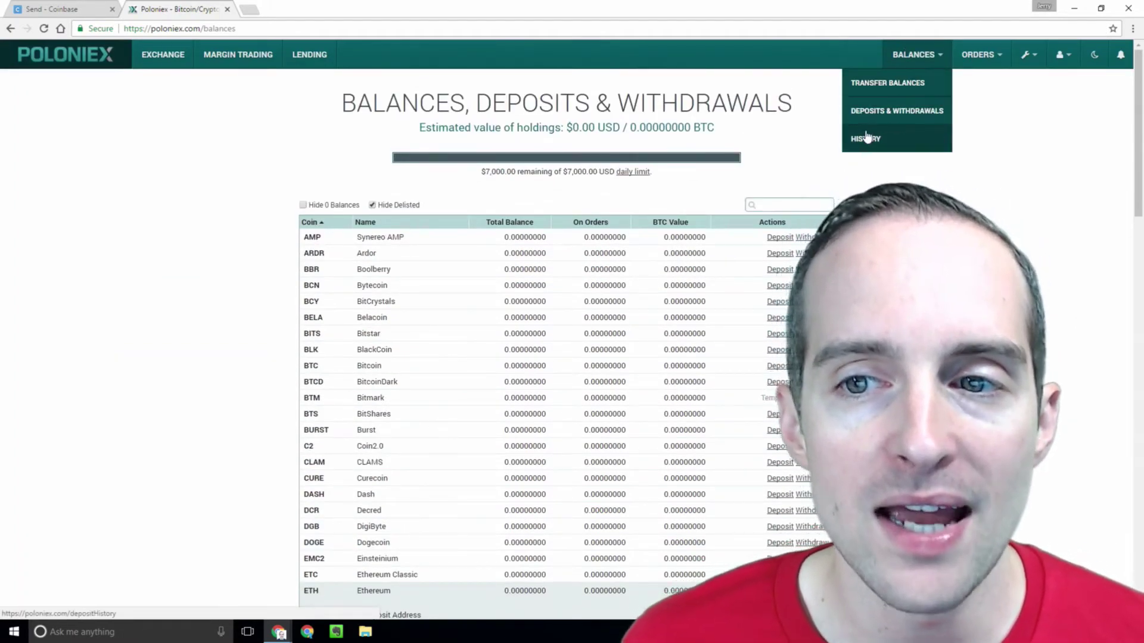
- Open the Deposit & Withdrawal History and browse the completed DASH deposits
{"action": "left_click", "coordinate": [867, 138]}
{"action": "scroll", "coordinate": [805, 202], "scroll_direction": "up", "scroll_amount": 1, "text": "ctrl"}
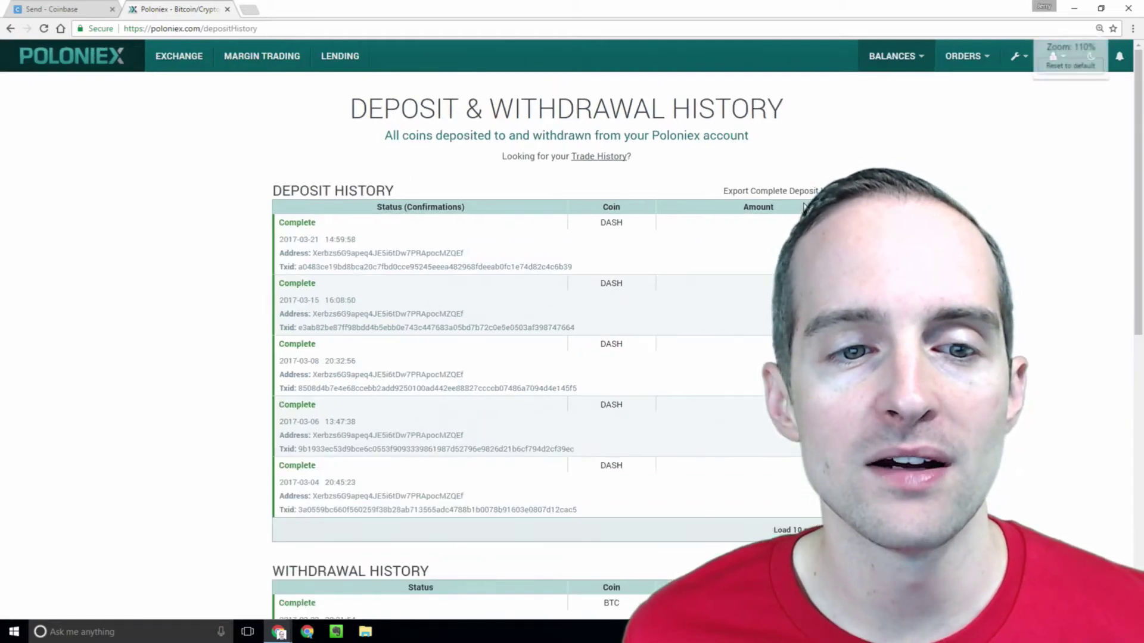
{"action": "scroll", "coordinate": [804, 203], "scroll_direction": "up", "scroll_amount": 2, "text": "ctrl"}
{"action": "scroll", "coordinate": [805, 202], "scroll_direction": "up", "scroll_amount": 1, "text": "ctrl"}
{"action": "scroll", "coordinate": [804, 202], "scroll_direction": "down", "scroll_amount": 1}
{"action": "scroll", "coordinate": [596, 226], "scroll_direction": "down", "scroll_amount": 2}
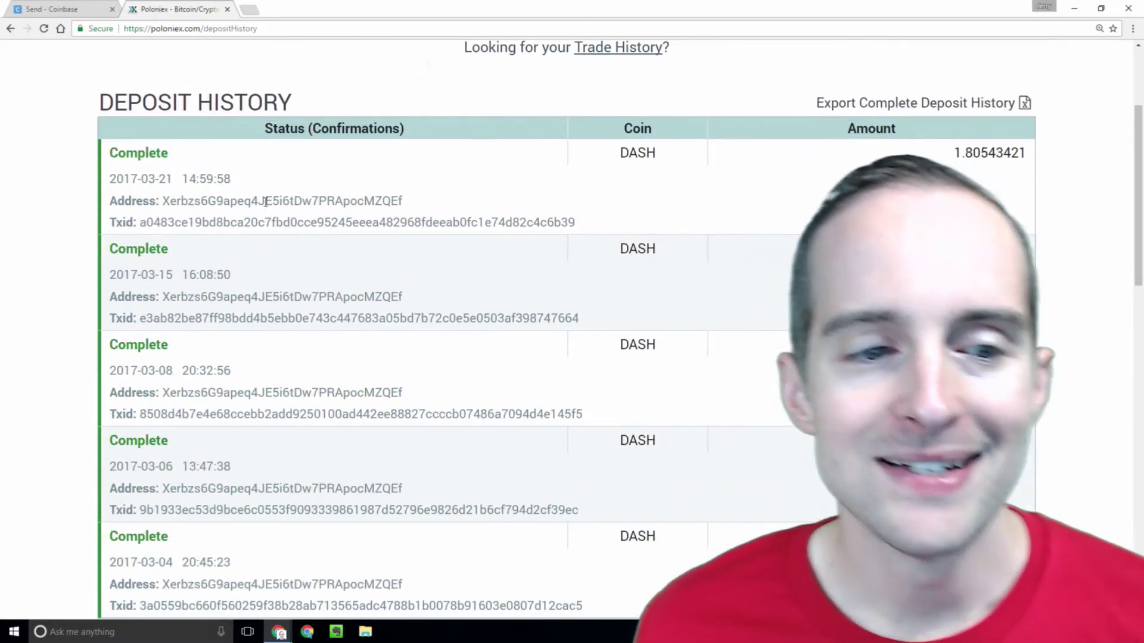
{"action": "scroll", "coordinate": [341, 295], "scroll_direction": "down", "scroll_amount": 1}
{"action": "scroll", "coordinate": [342, 294], "scroll_direction": "down", "scroll_amount": 2}
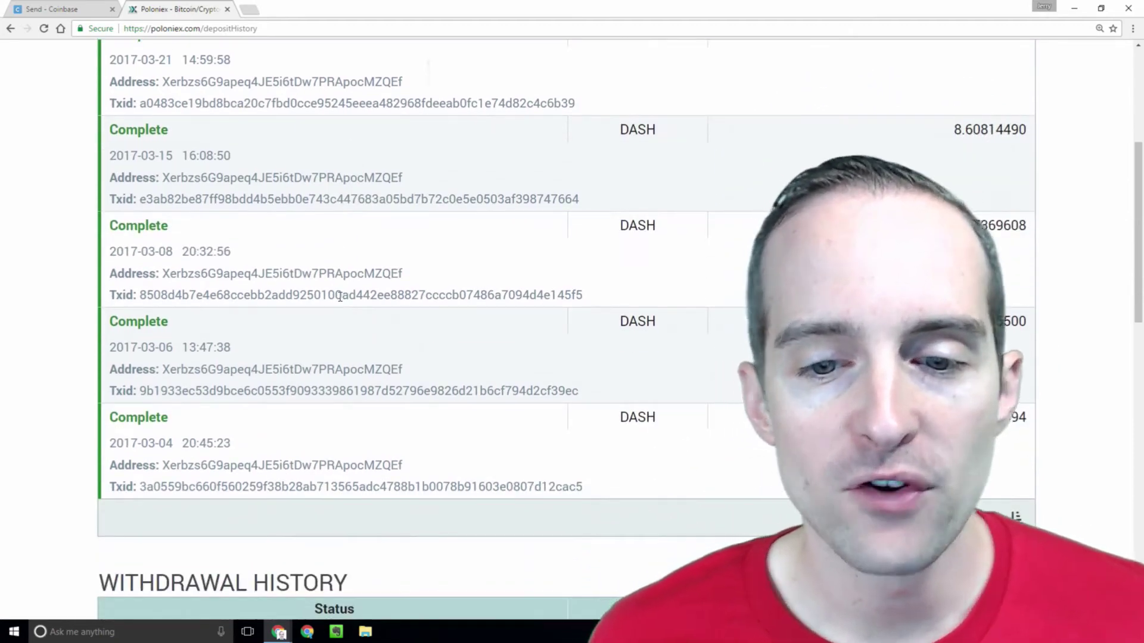
{"action": "scroll", "coordinate": [344, 298], "scroll_direction": "up", "scroll_amount": 1}
{"action": "scroll", "coordinate": [344, 295], "scroll_direction": "up", "scroll_amount": 1}
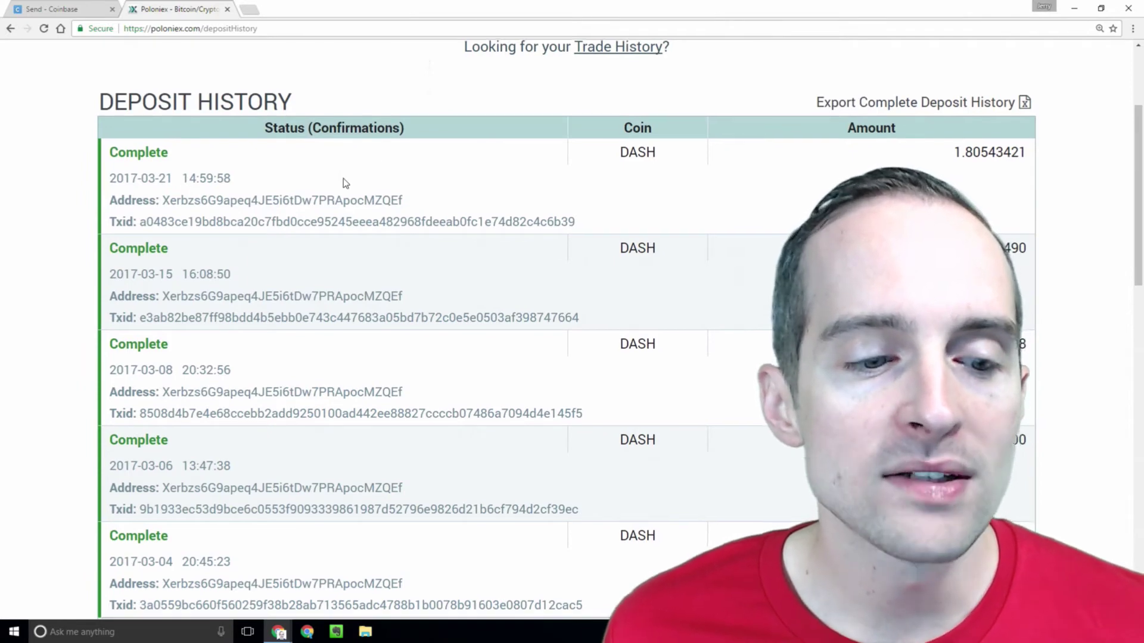
{"action": "scroll", "coordinate": [344, 180], "scroll_direction": "down", "scroll_amount": 4}
{"action": "scroll", "coordinate": [346, 179], "scroll_direction": "up", "scroll_amount": 5}
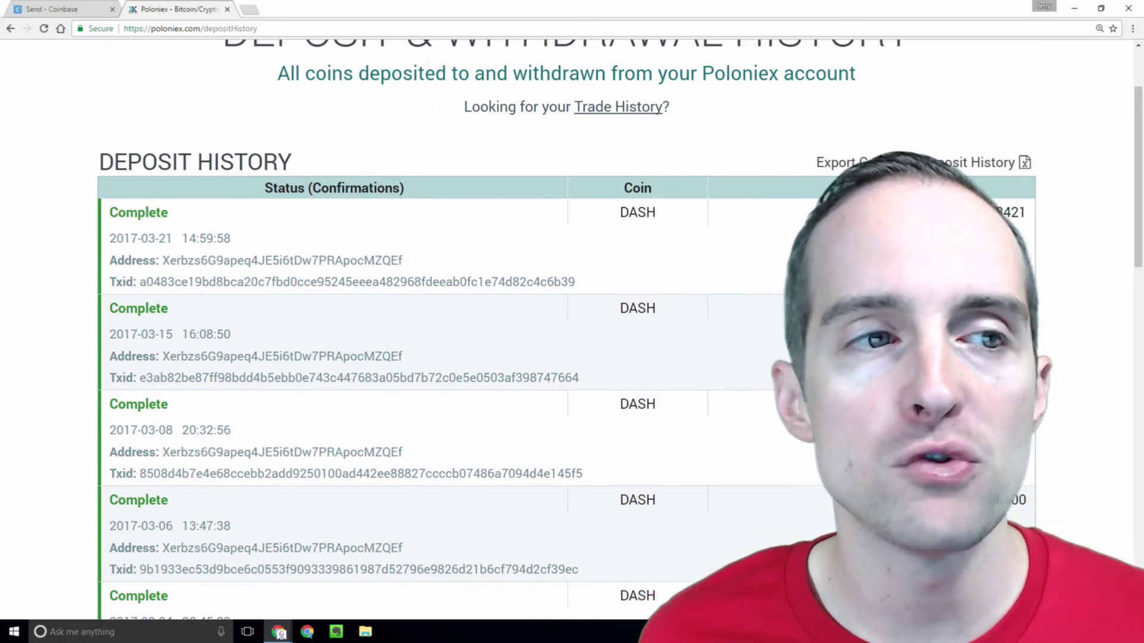
- Reload the history looking for the ETH deposit, then check the Coinbase dashboard
{"action": "left_click", "coordinate": [45, 29]}
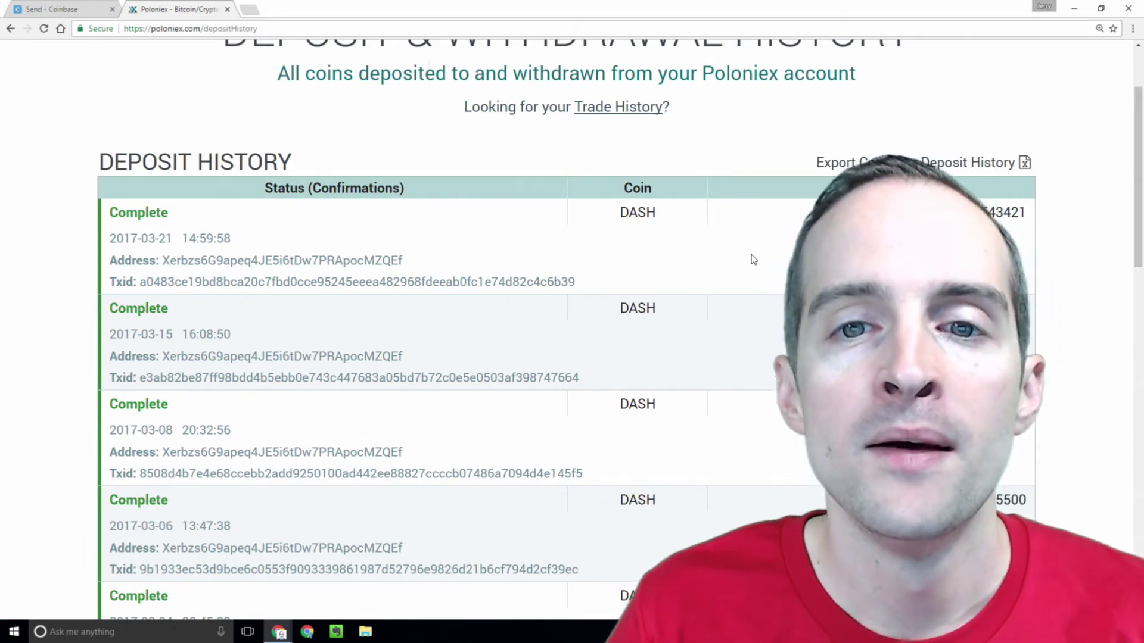
{"action": "scroll", "coordinate": [751, 259], "scroll_direction": "up", "scroll_amount": 2}
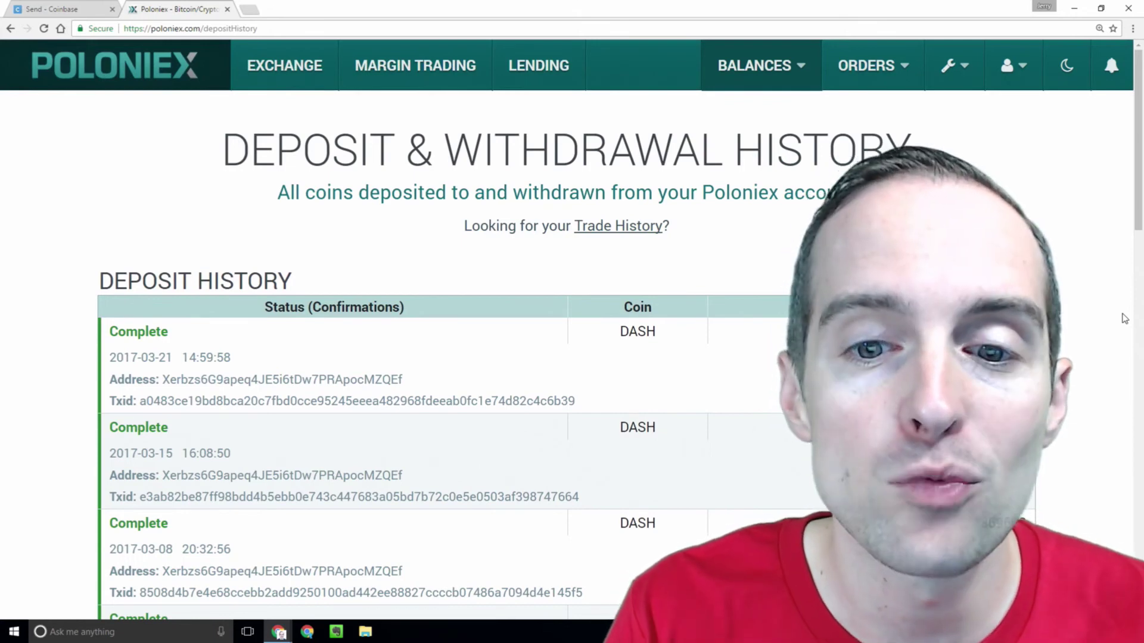
{"action": "scroll", "coordinate": [455, 133], "scroll_direction": "down", "scroll_amount": 3}
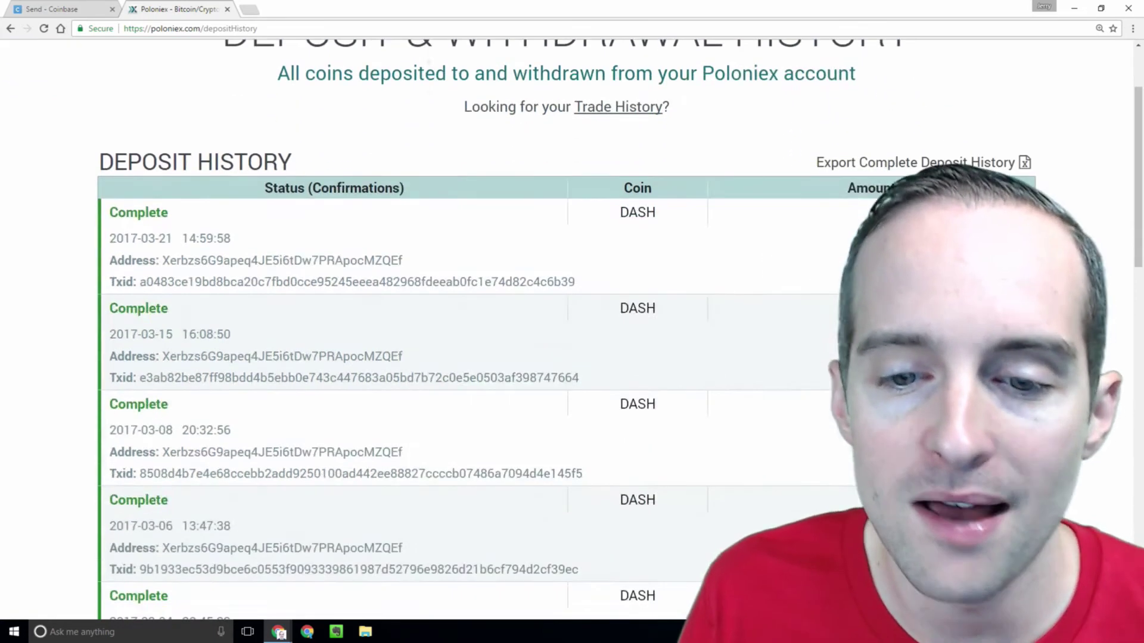
{"action": "left_click", "coordinate": [71, 13]}
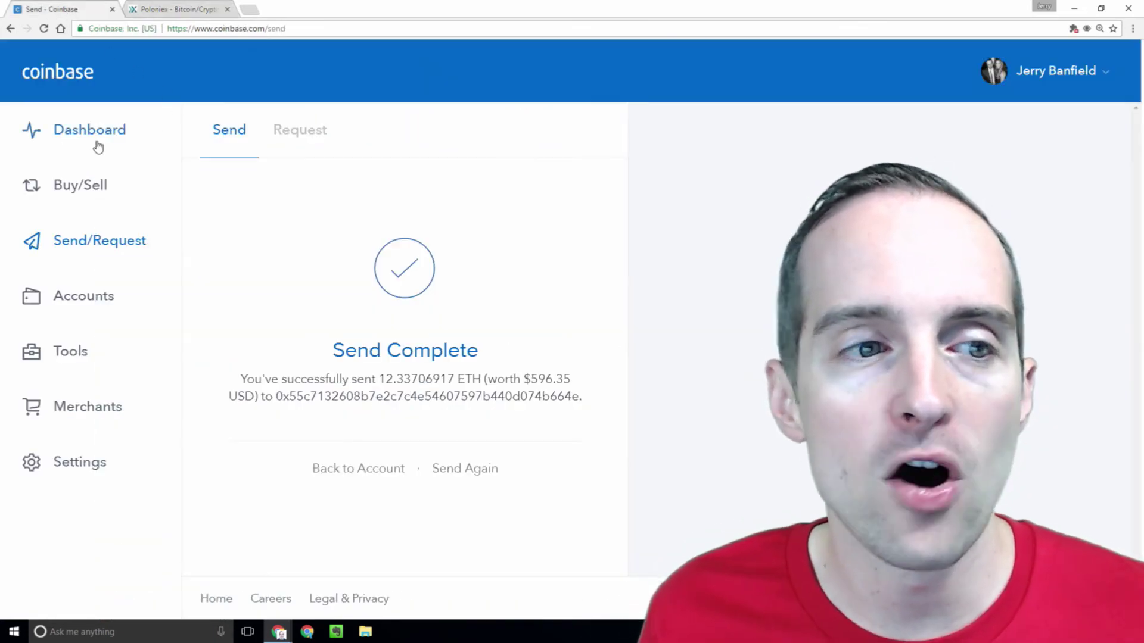
{"action": "left_click", "coordinate": [96, 140]}
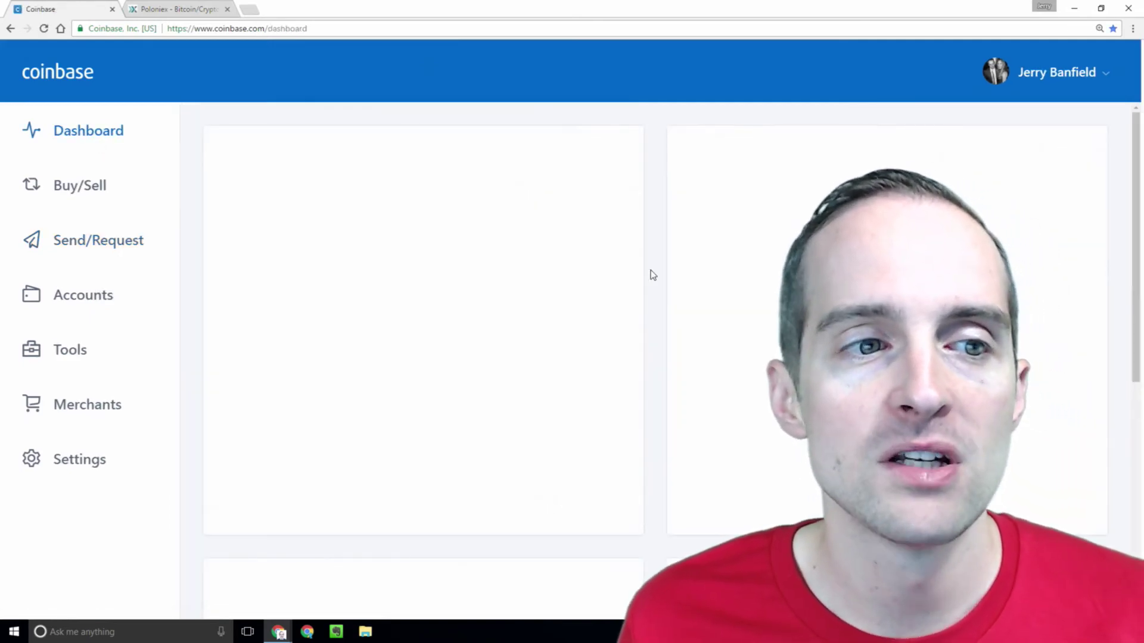
{"action": "left_click", "coordinate": [179, 9]}
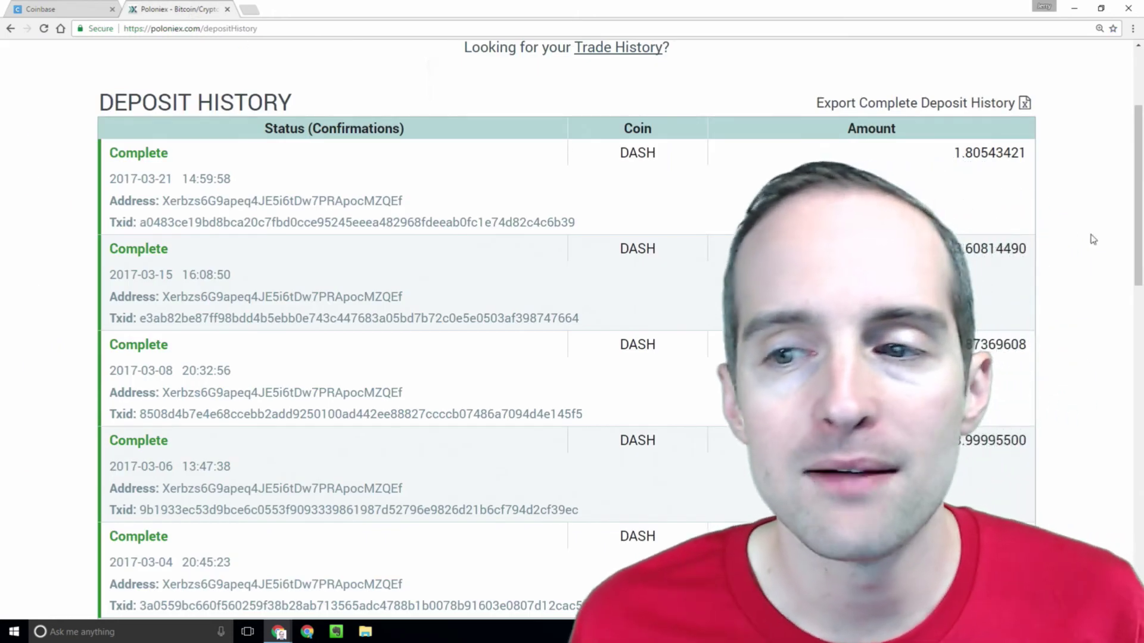